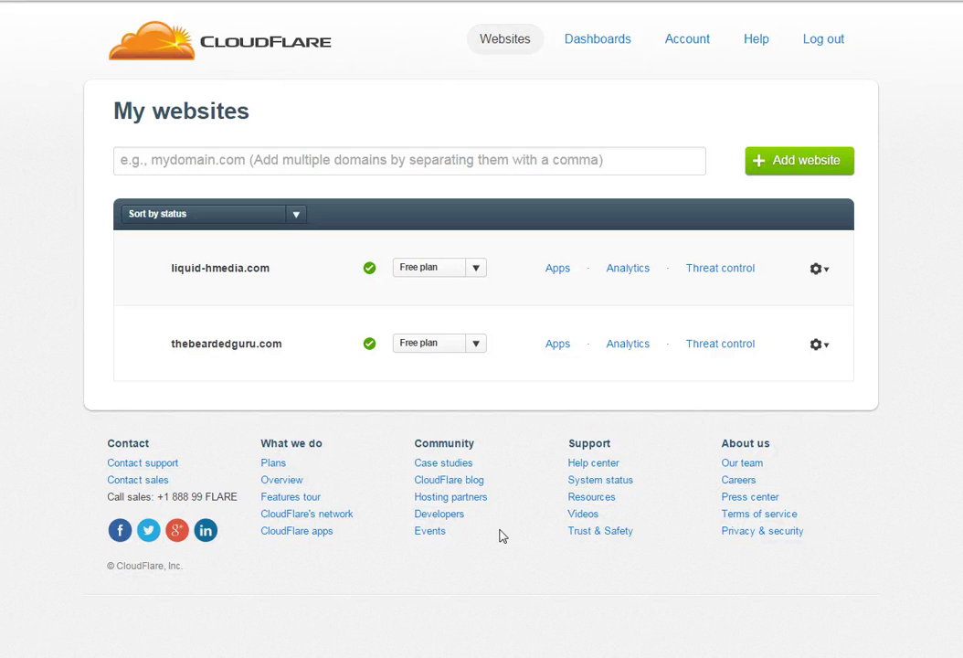
- Add the domain nolongeraslave.me as a new website
click(779, 165)
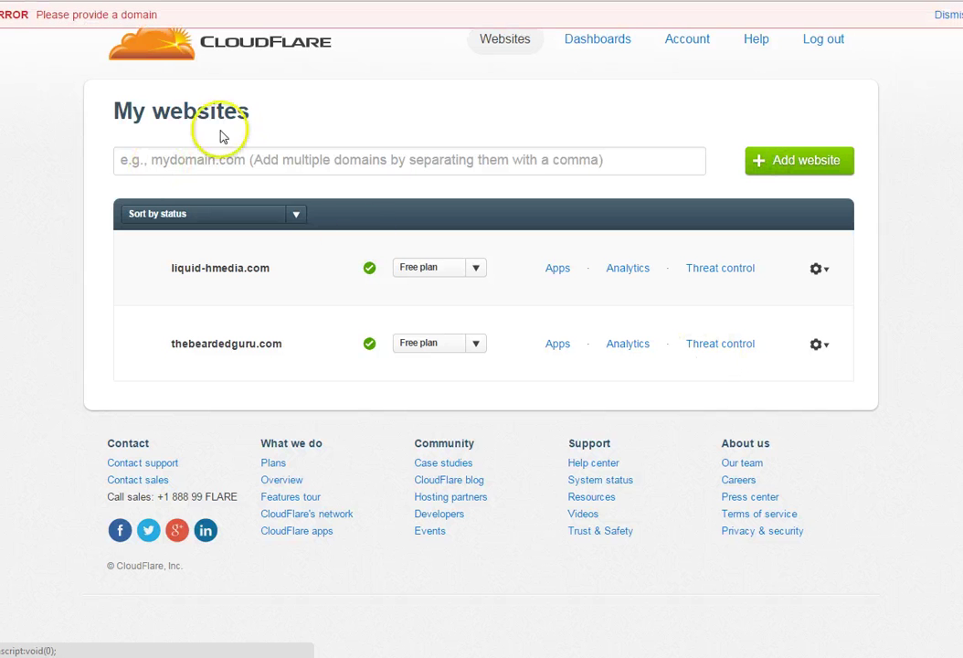
click(237, 165)
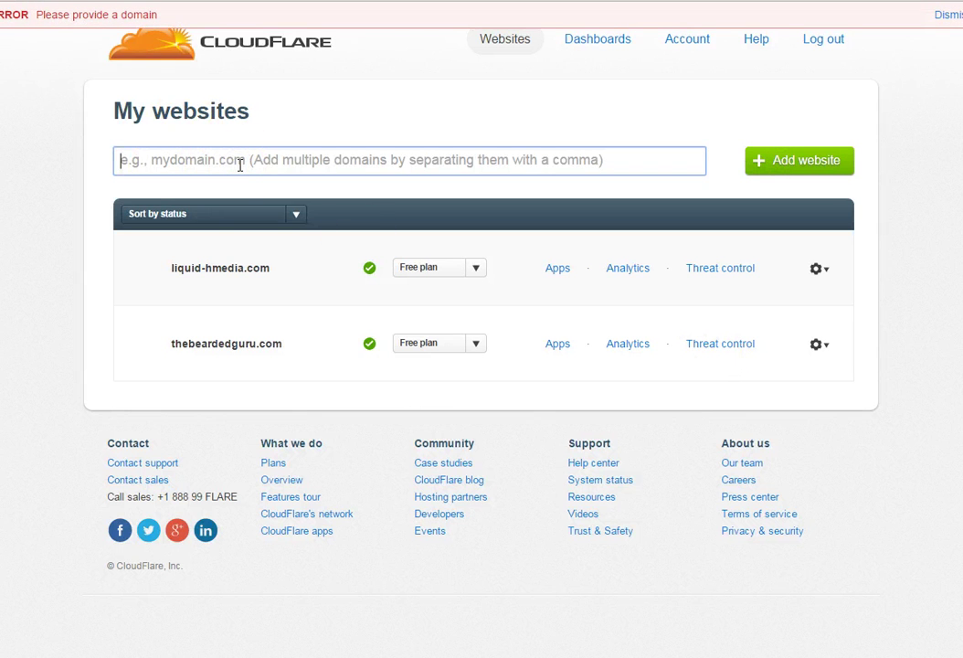
text(no)
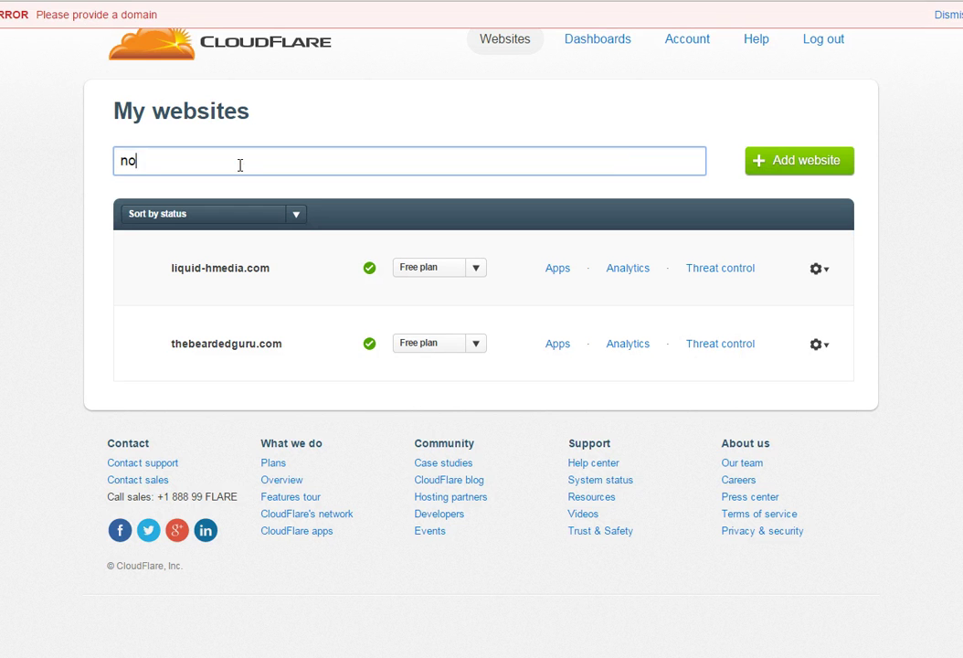
text(longeraslave.me)
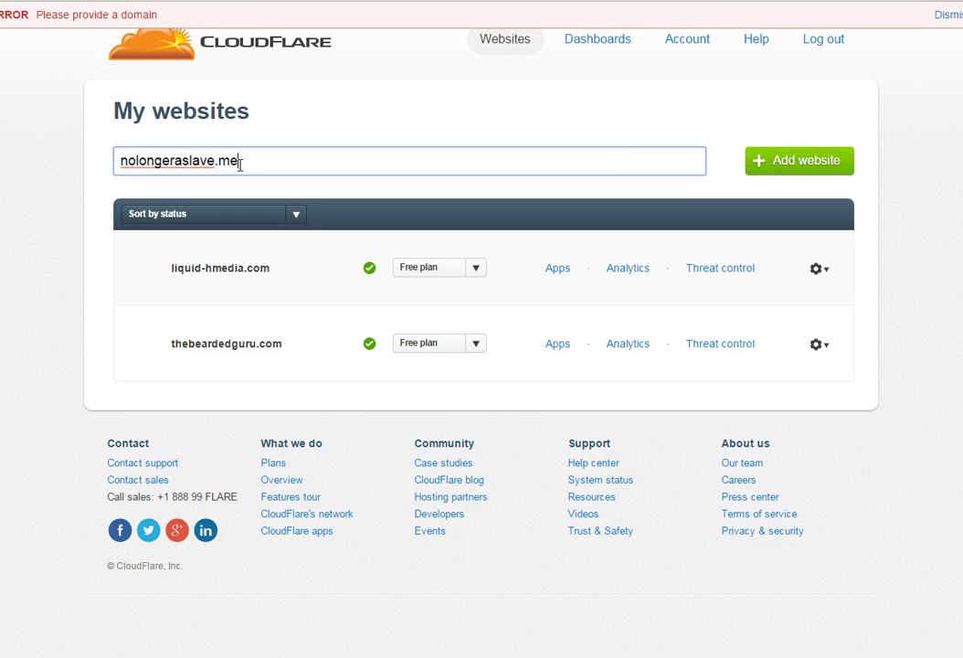
click(809, 170)
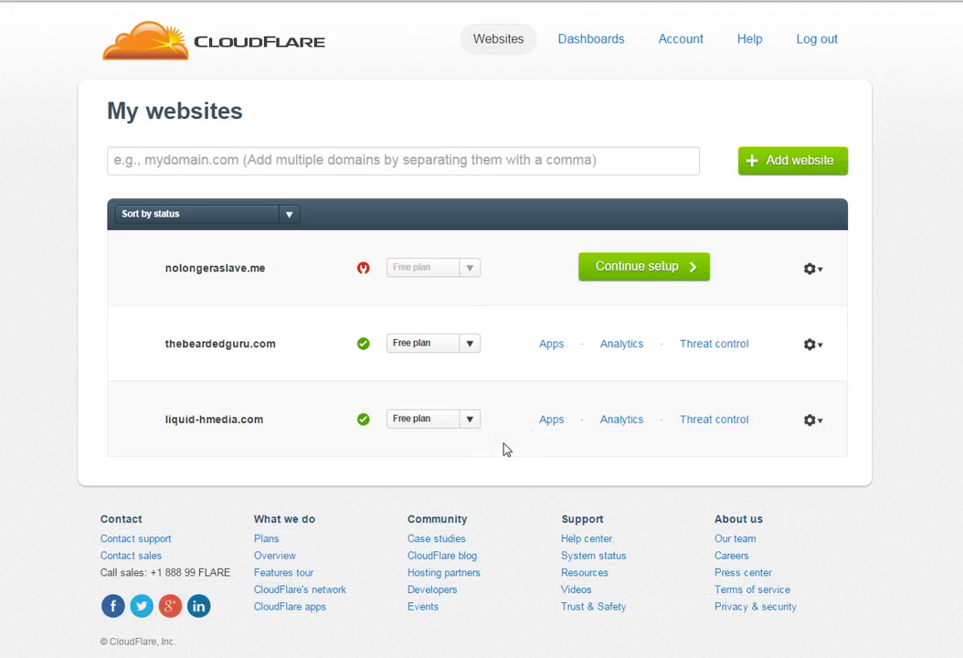
- Continue the setup of nolongeraslave.me past the record scan to the DNS records configuration
click(653, 265)
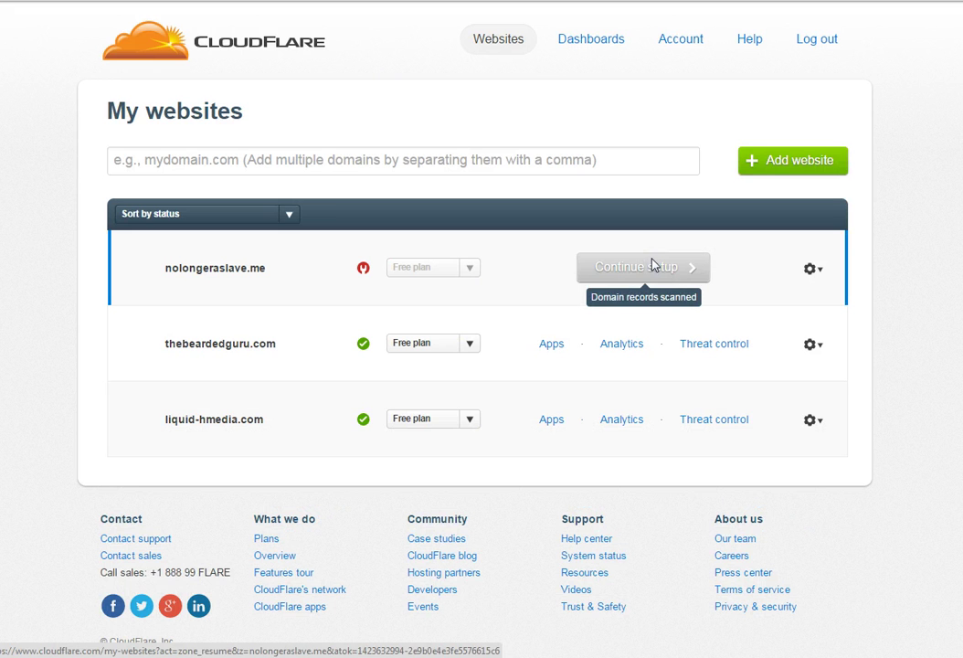
click(509, 370)
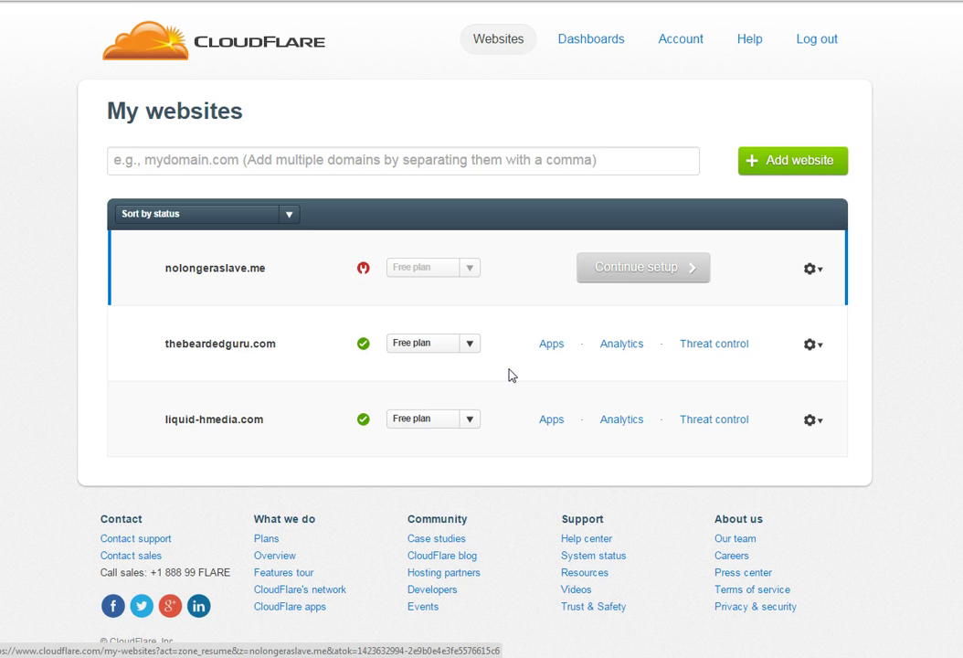
click(502, 379)
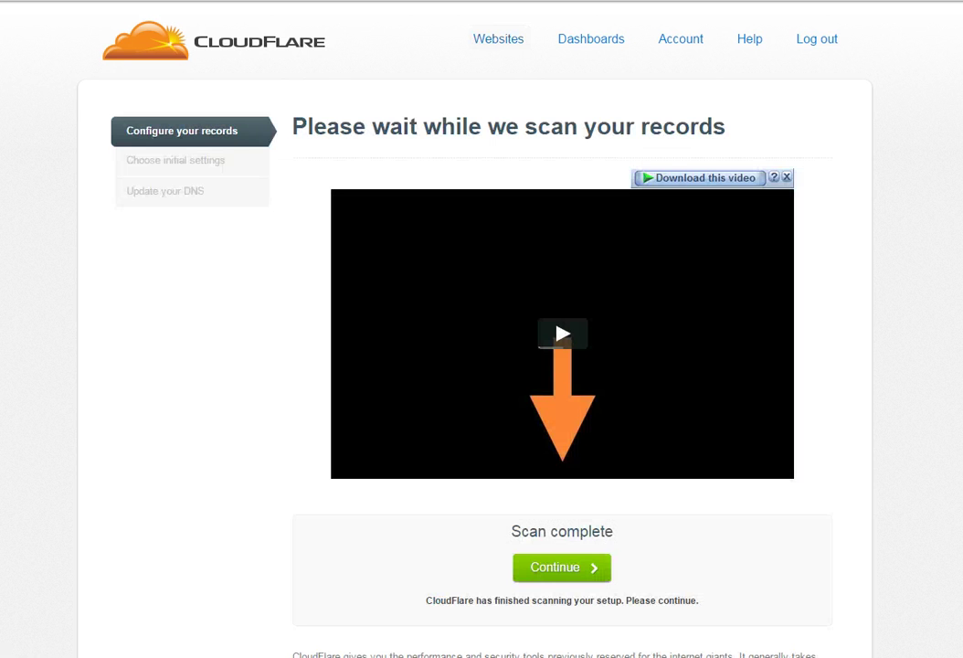
click(592, 572)
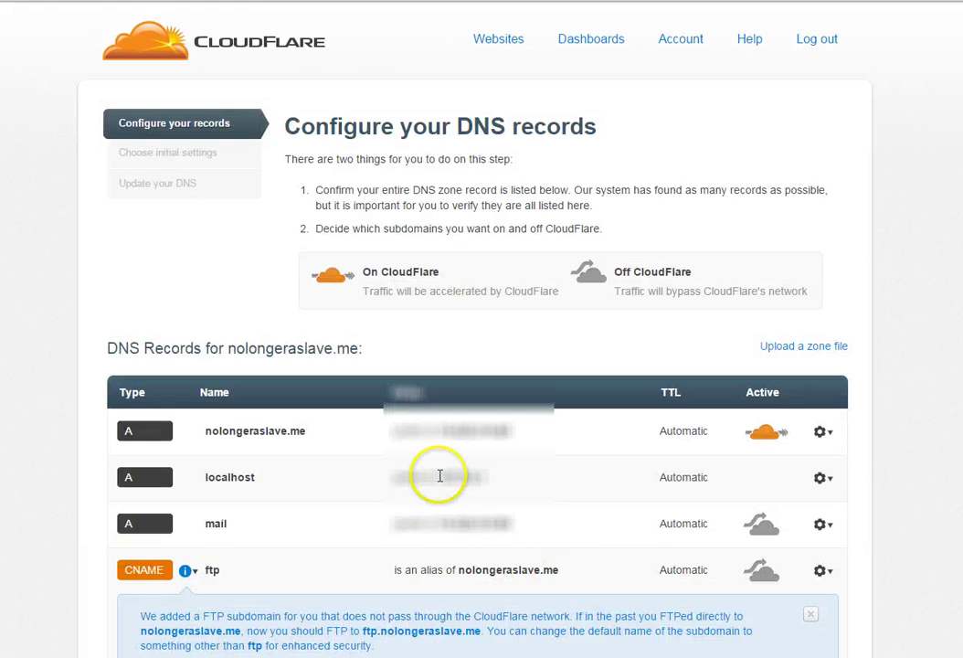
- Examine the scanned DNS records of nolongeraslave.me, including their types, names, values and active status
scroll(420, 493, down, 2)
scroll(236, 542, down, 3)
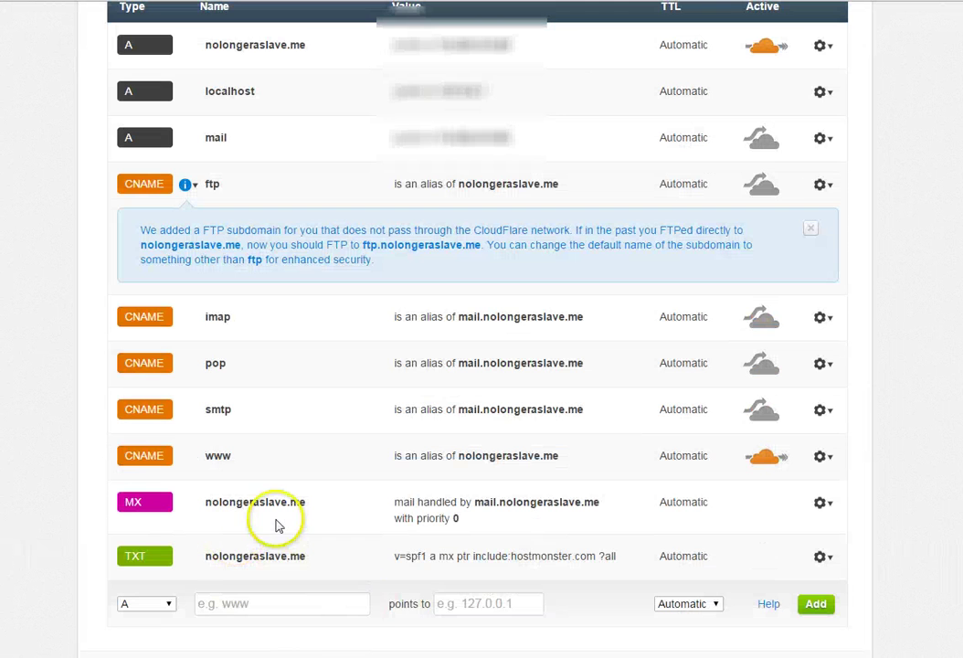
scroll(327, 235, up, 3)
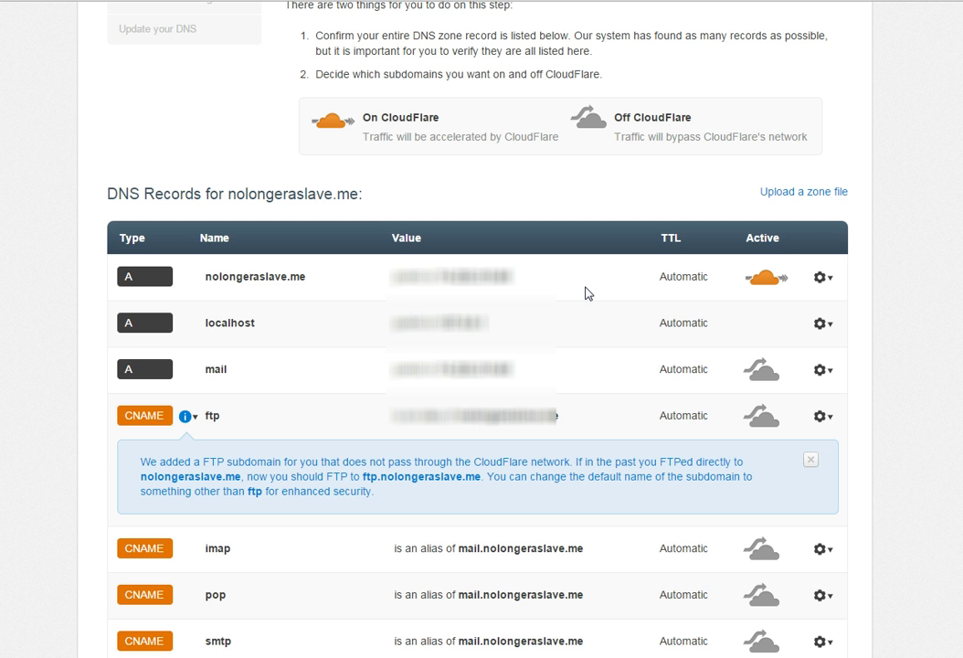
scroll(379, 394, down, 5)
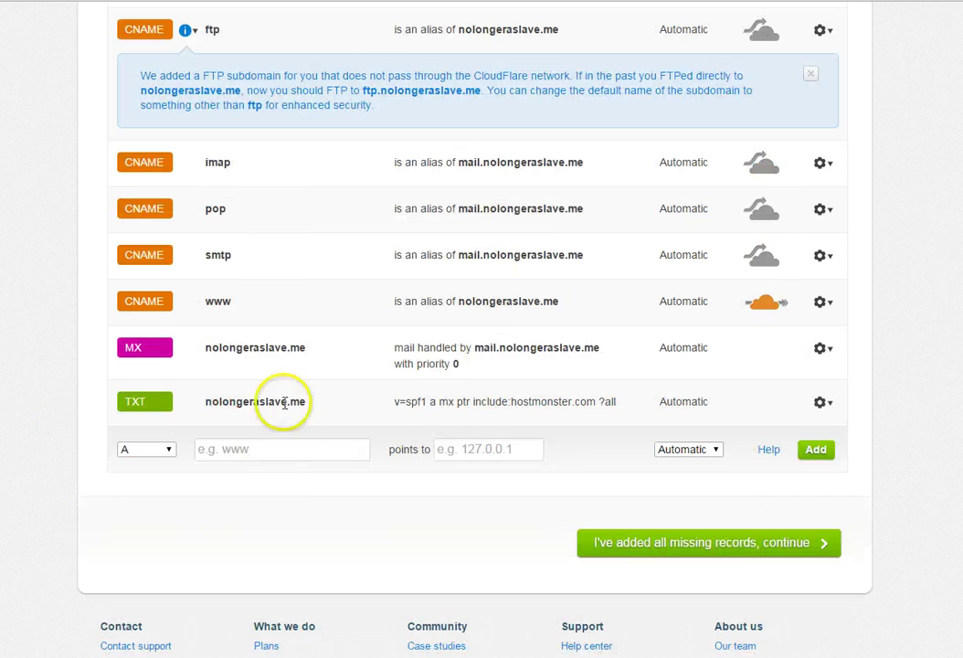
scroll(294, 426, up, 8)
scroll(246, 429, down, 4)
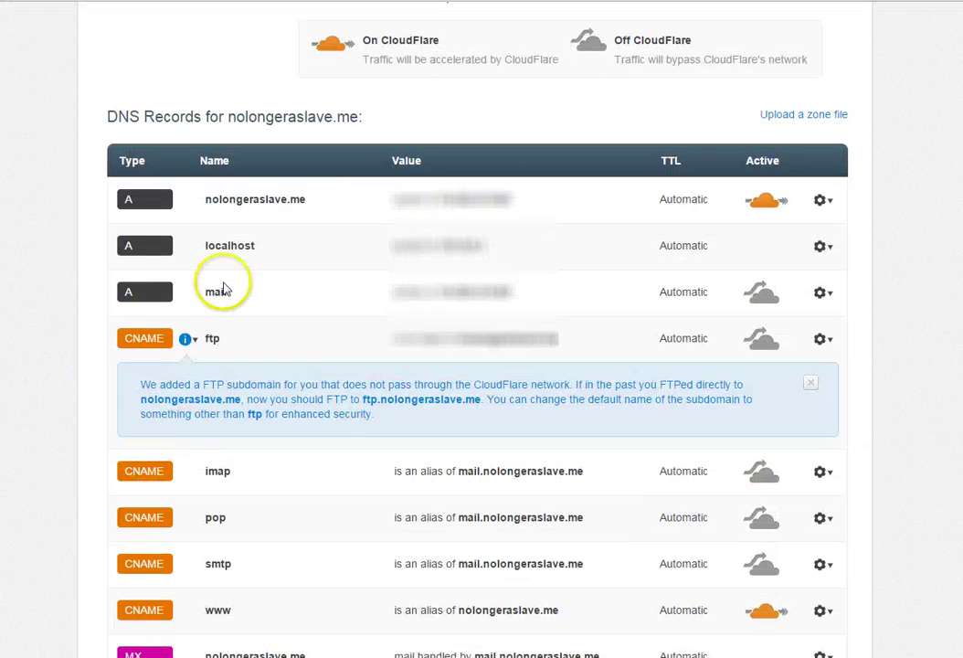
scroll(312, 477, down, 3)
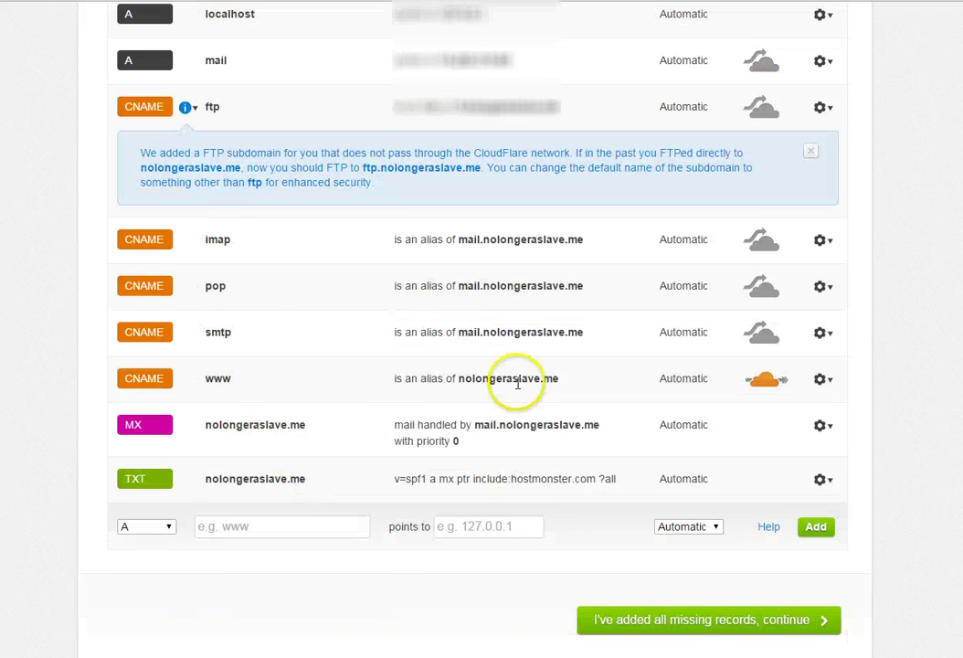
scroll(350, 387, up, 2)
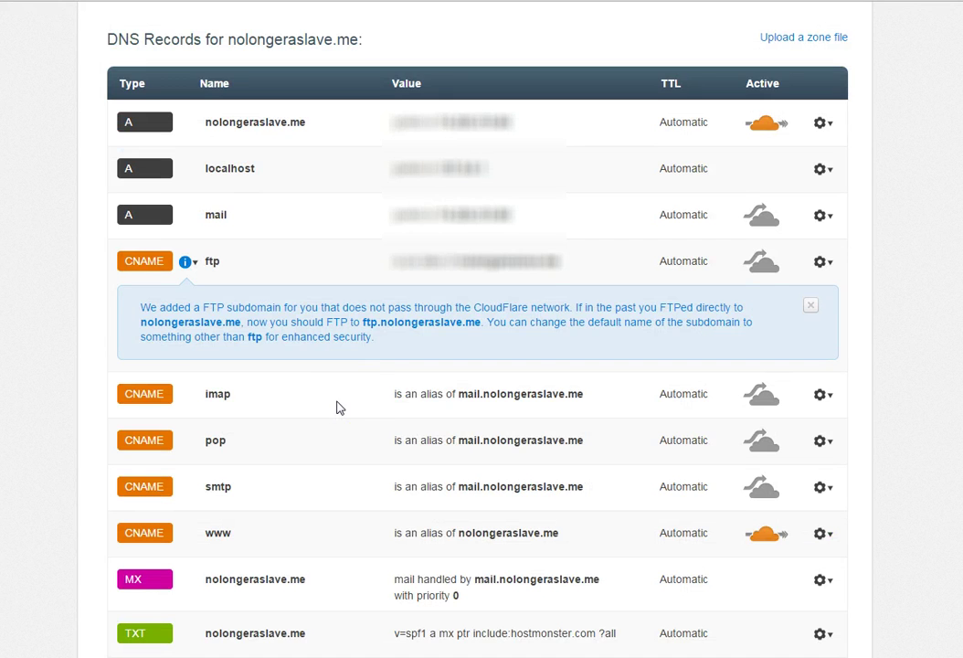
scroll(337, 408, down, 3)
scroll(327, 417, up, 2)
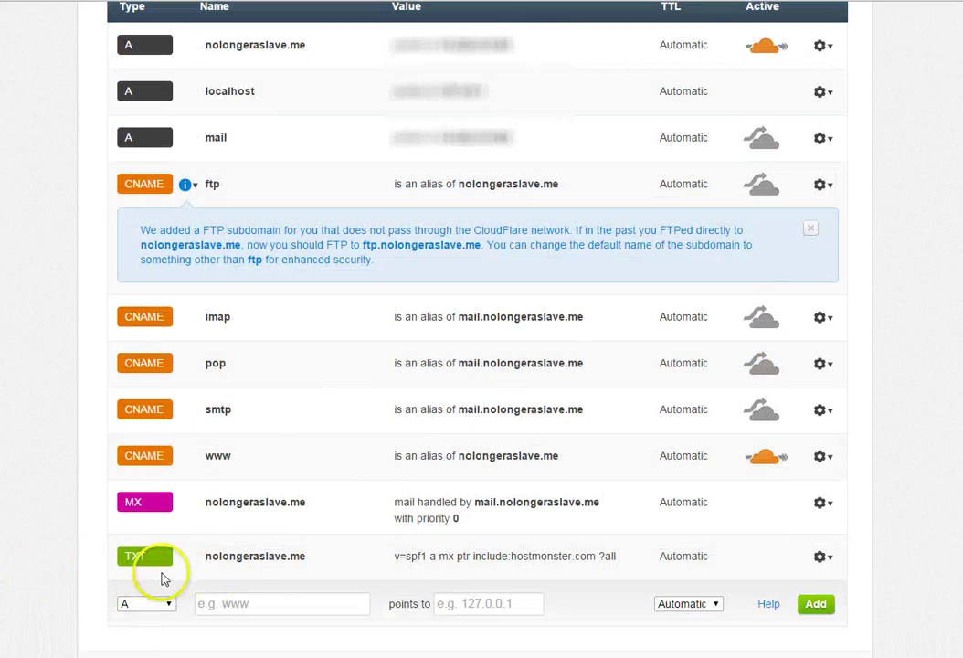
click(822, 558)
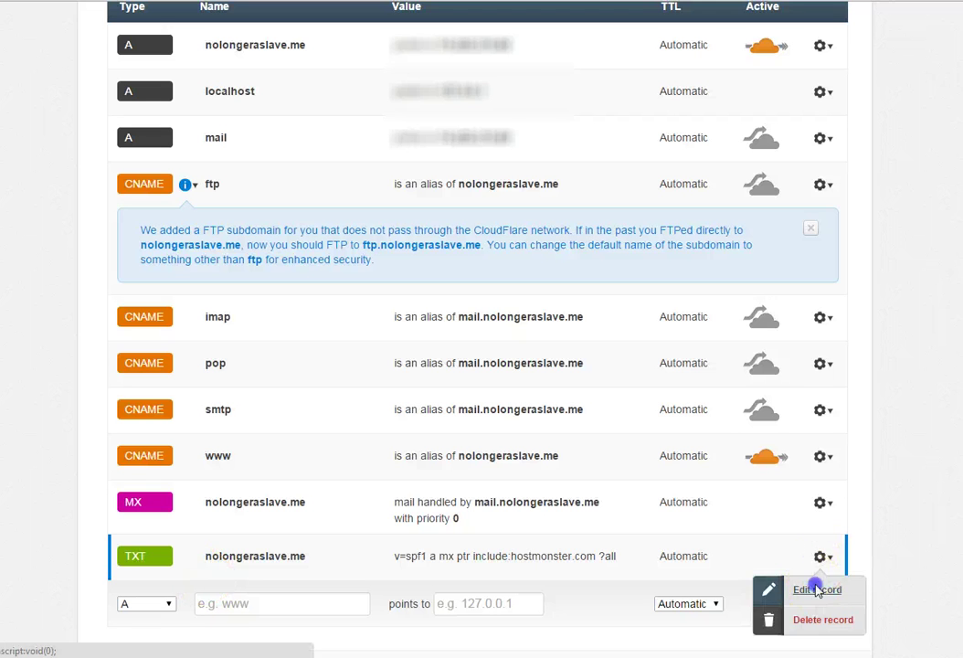
click(818, 590)
click(766, 559)
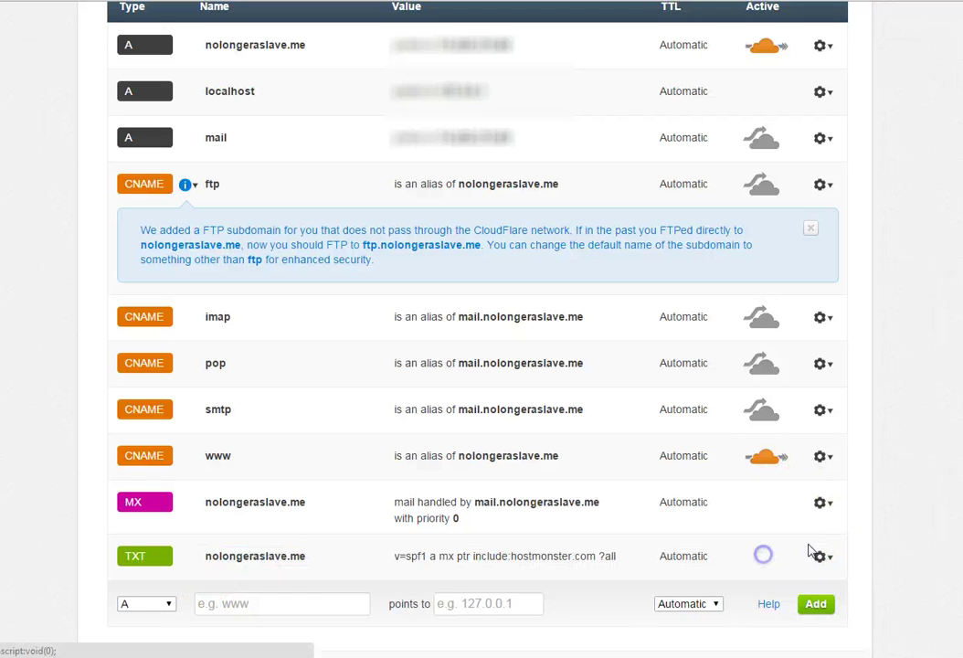
- Delete the TXT record and the MX record of nolongeraslave.me
click(822, 557)
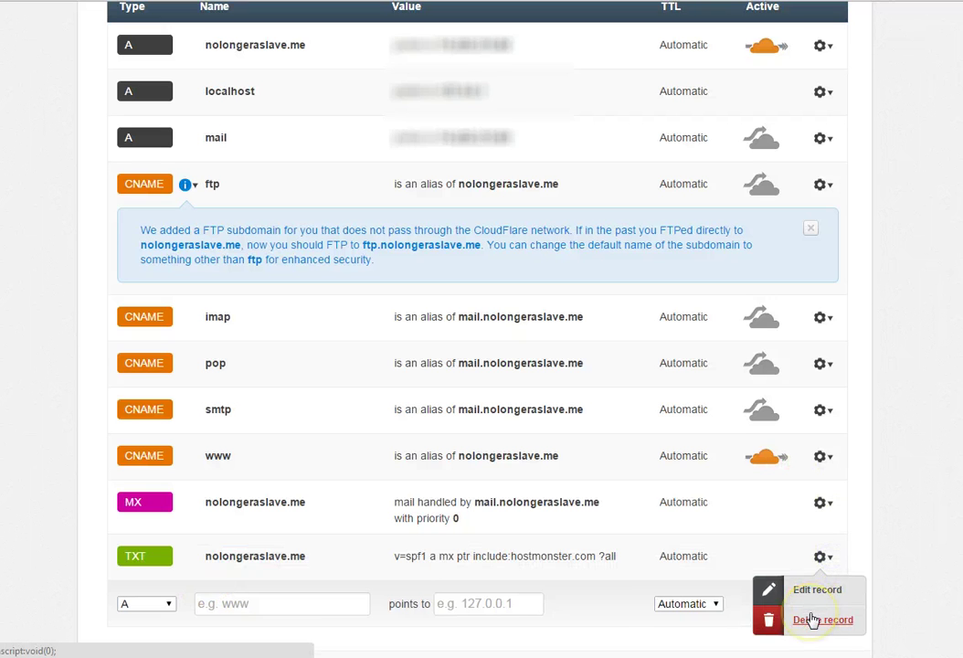
click(812, 620)
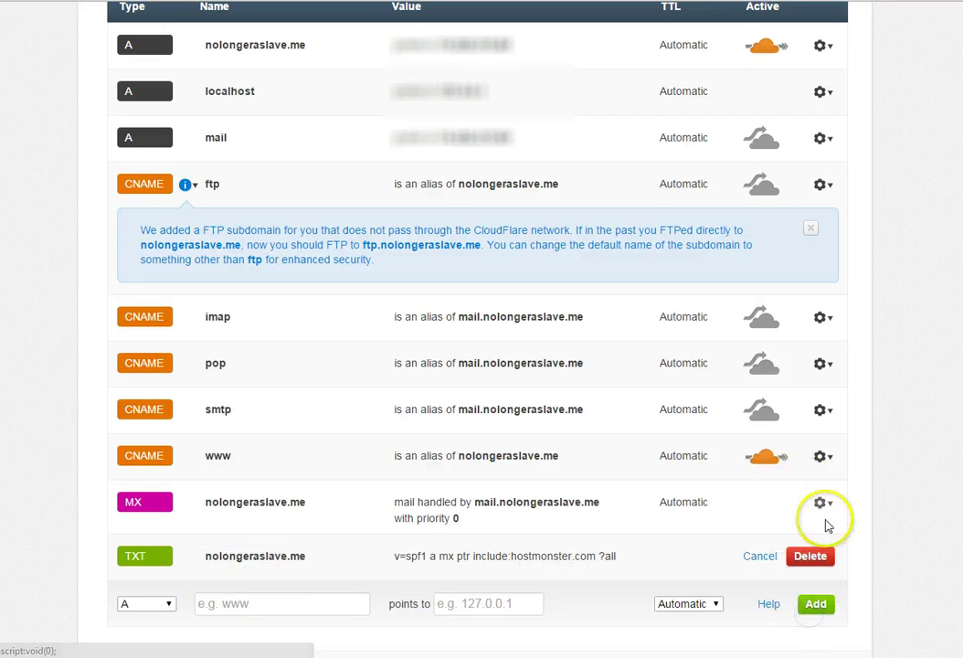
click(811, 555)
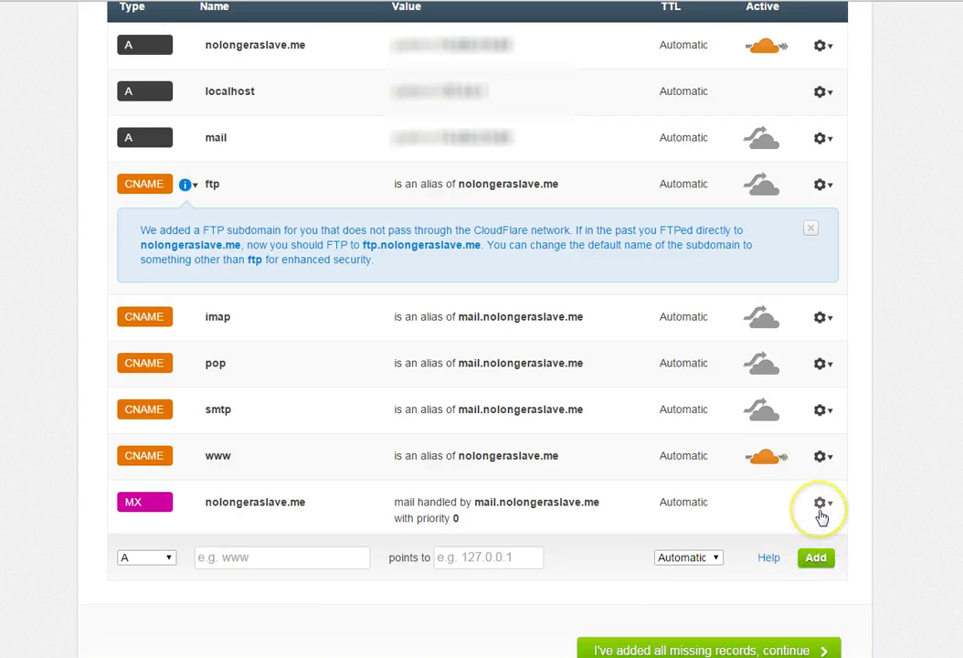
click(822, 510)
click(822, 568)
click(816, 501)
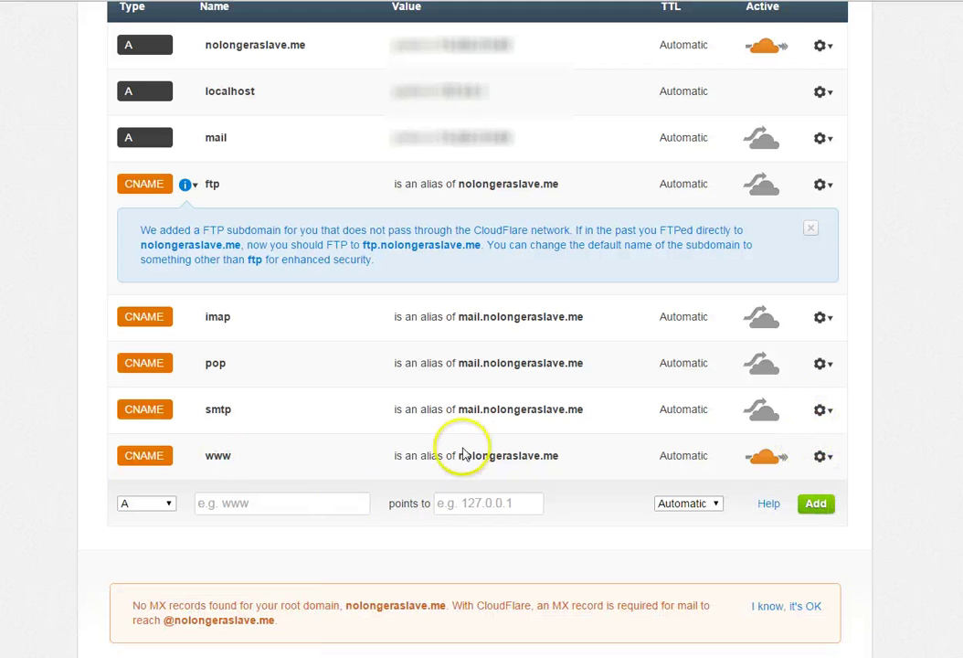
- Delete the smtp, pop and imap CNAME records that alias mail.nolongeraslave.me
click(823, 410)
click(822, 472)
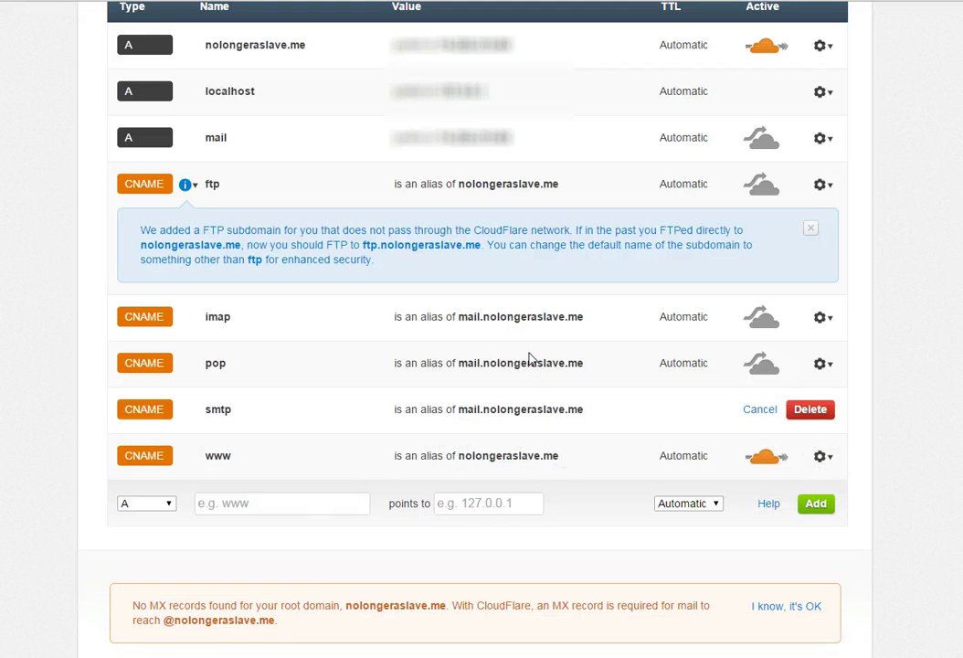
click(800, 413)
click(823, 364)
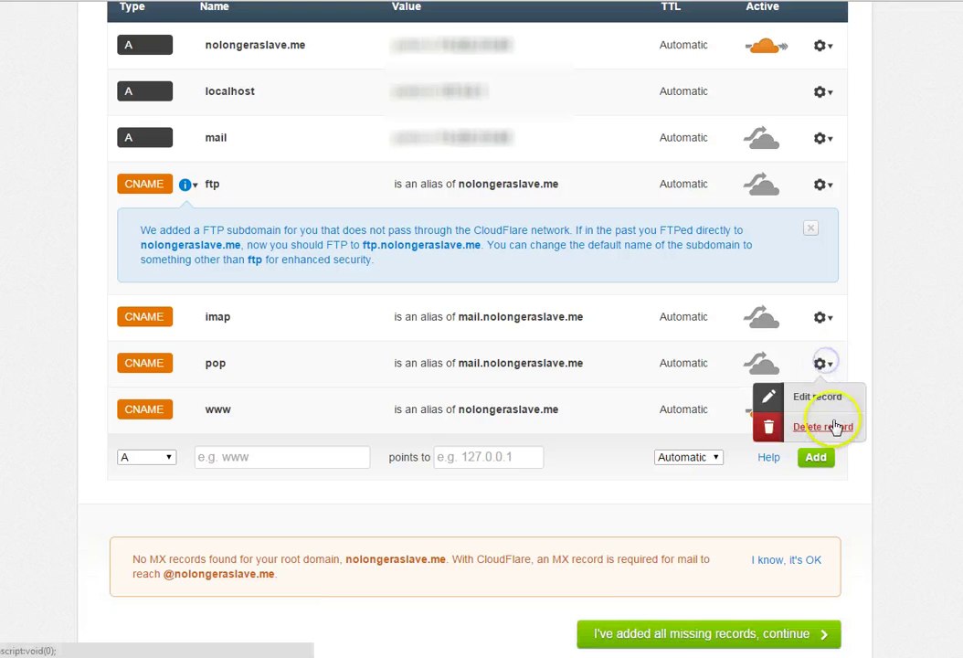
click(834, 427)
click(819, 363)
click(822, 318)
click(819, 379)
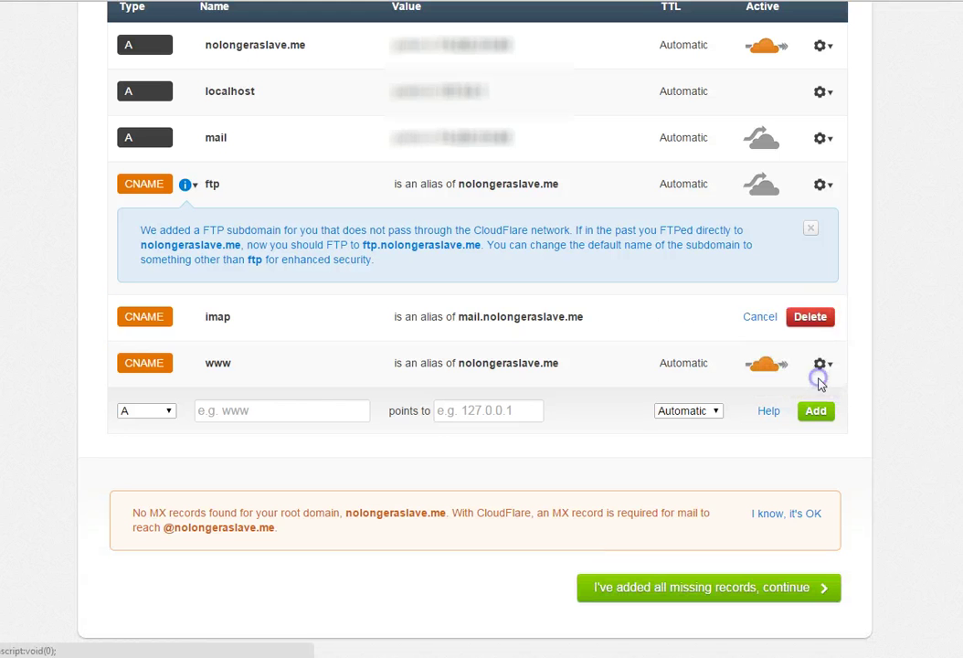
click(822, 316)
- Delete the ftp CNAME record from the DNS records of nolongeraslave.me
scroll(825, 318, up, 2)
scroll(822, 317, up, 1)
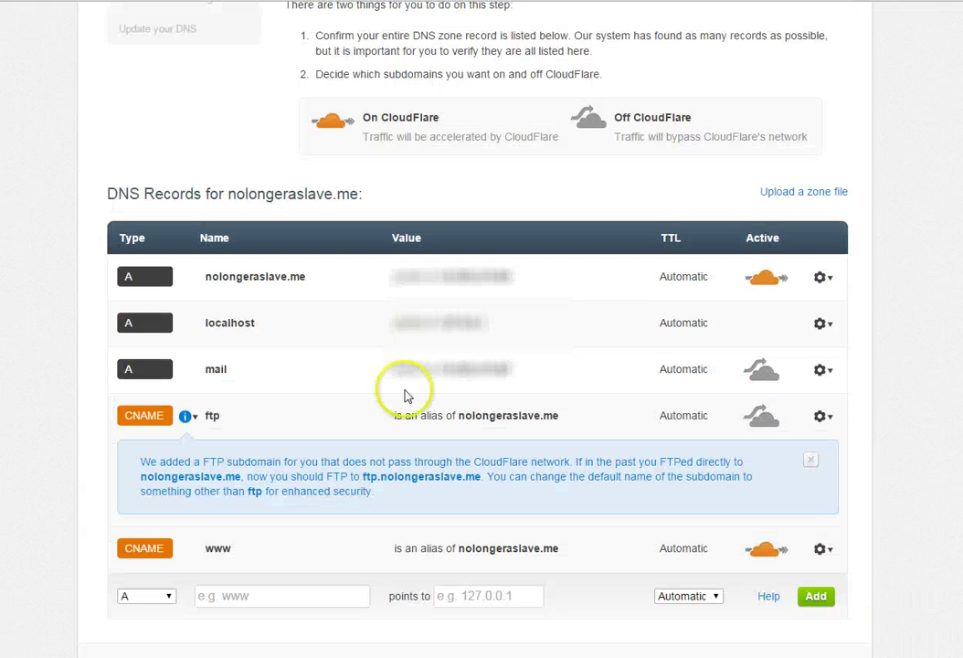
click(821, 416)
click(827, 480)
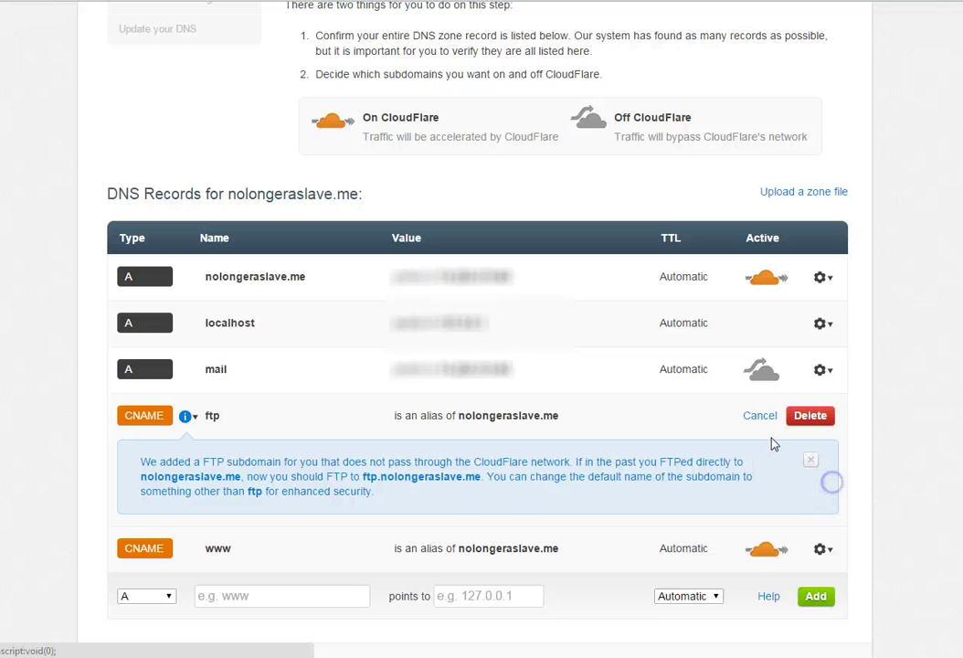
click(822, 416)
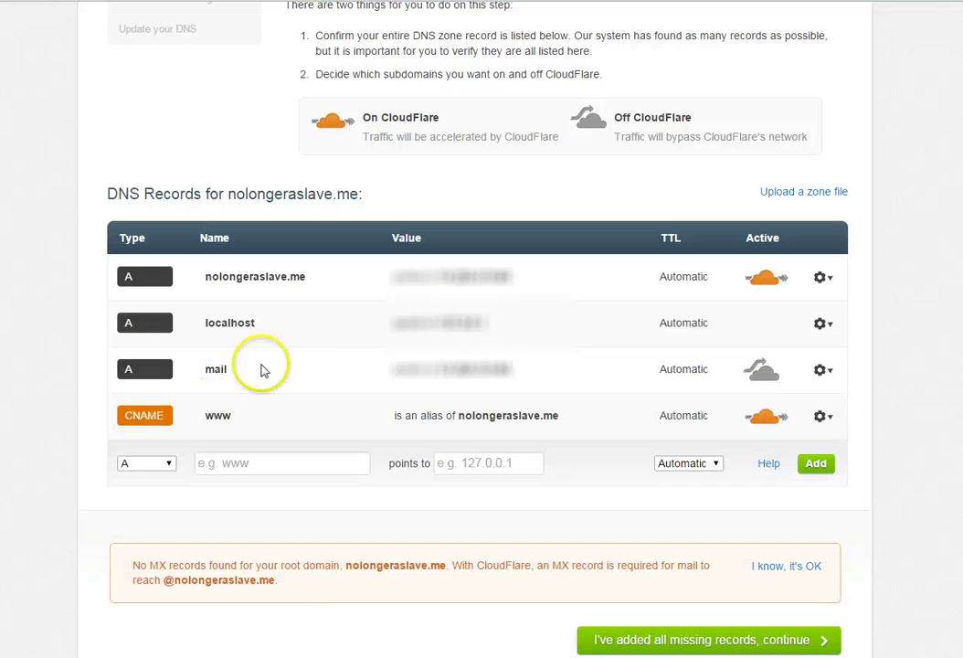
- Delete the mail and localhost A records from the DNS records
click(822, 371)
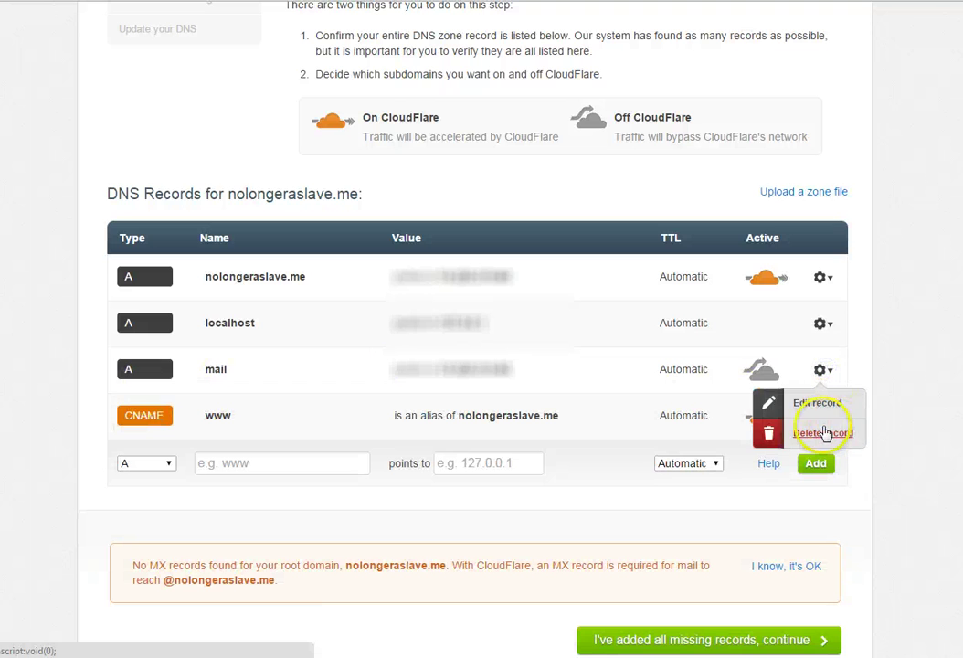
click(825, 432)
click(811, 369)
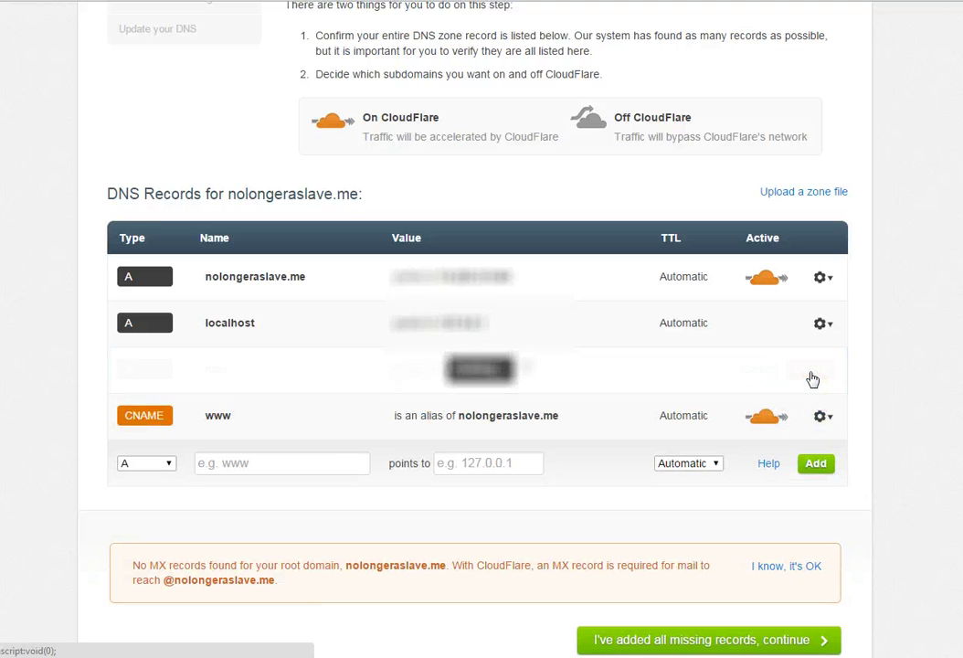
click(822, 325)
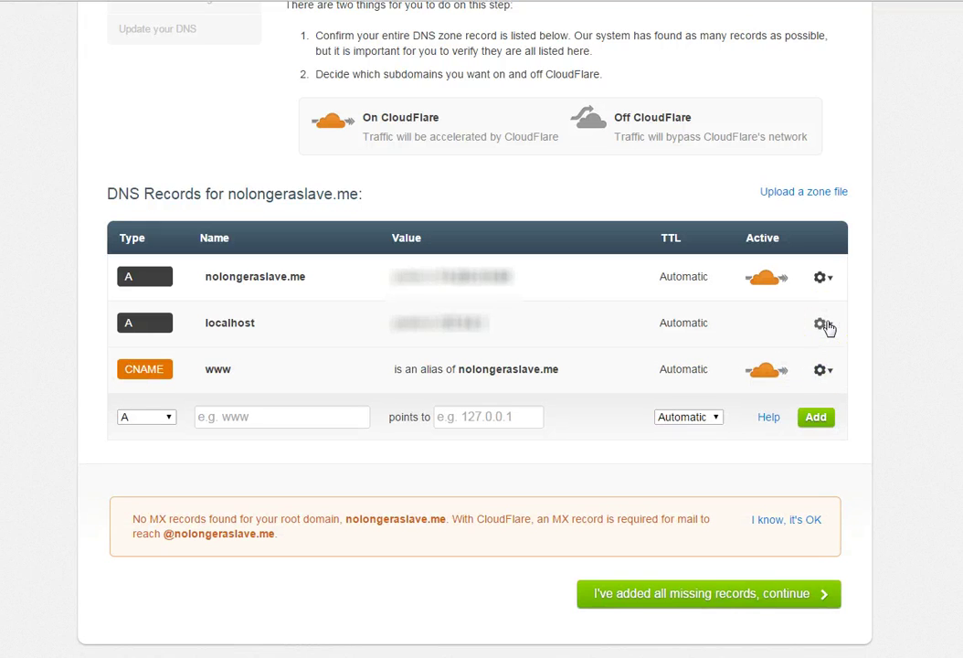
click(823, 325)
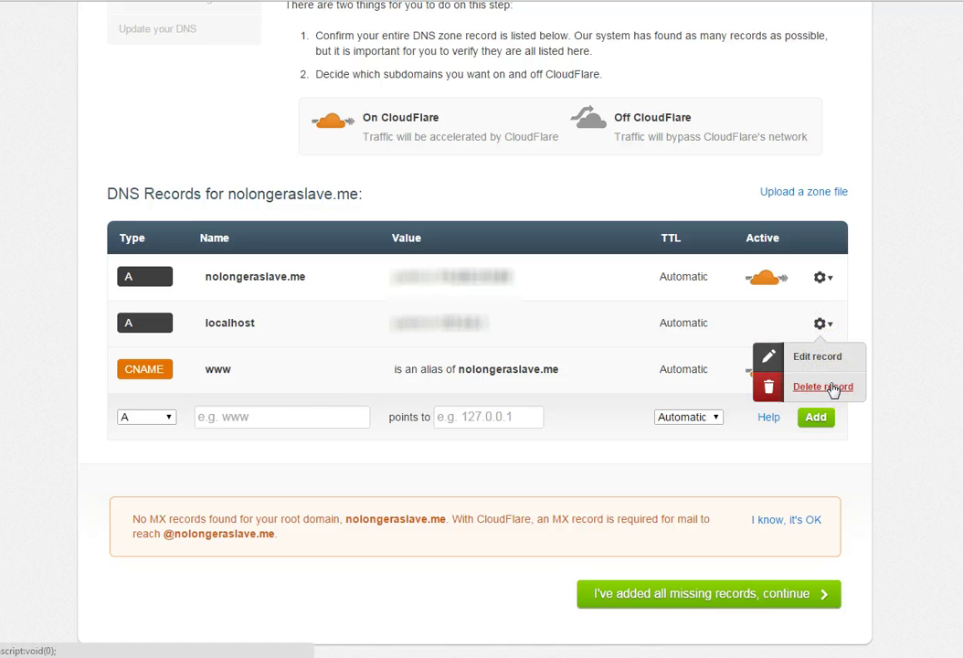
click(827, 387)
click(814, 324)
- Delete the root domain's A record, named nolongeraslave.me
click(822, 278)
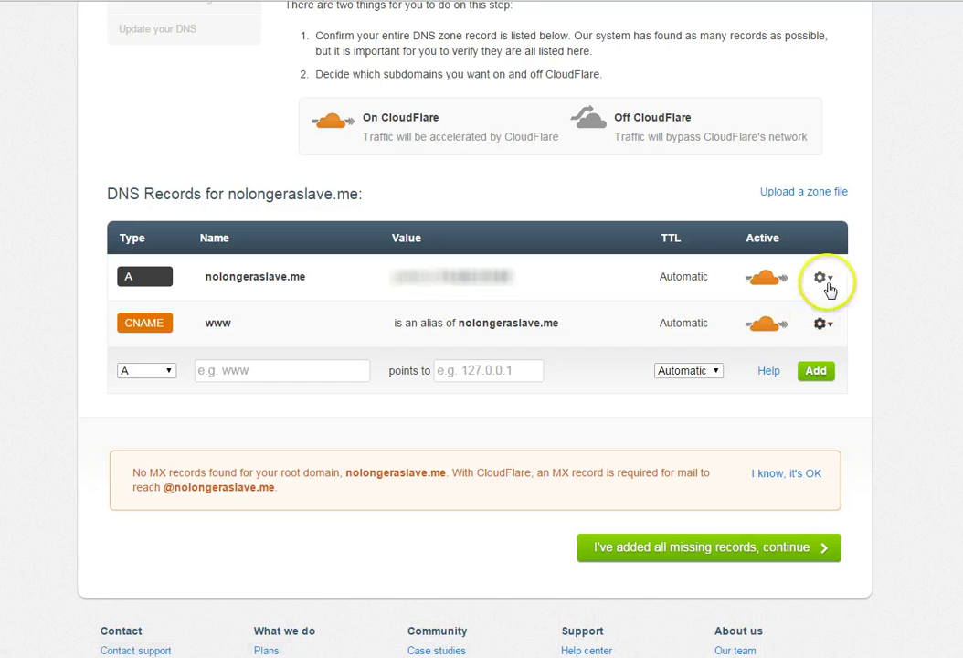
click(834, 344)
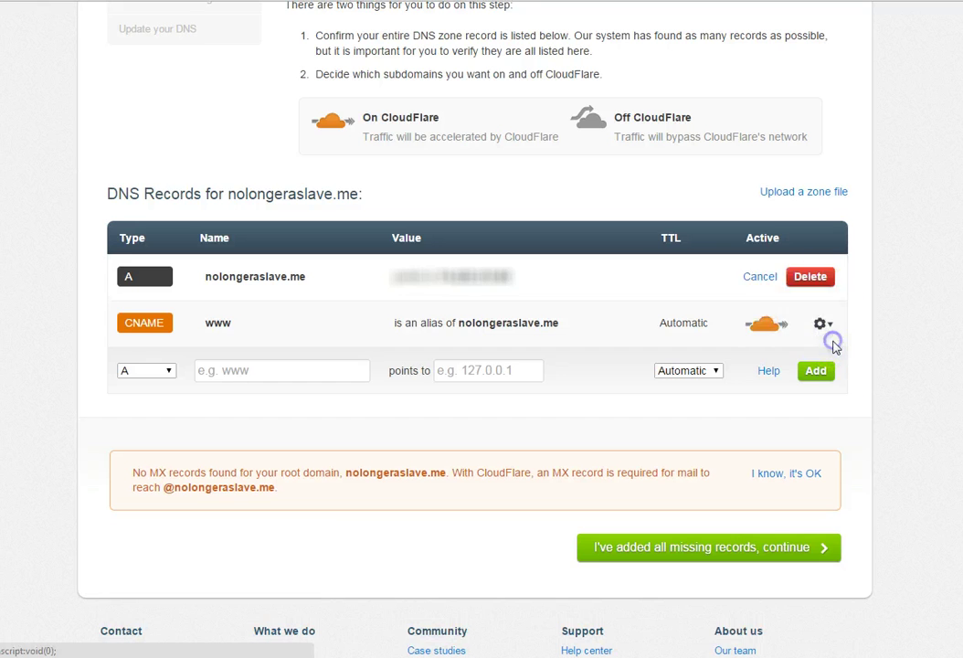
click(810, 277)
- Add a CNAME record named nolongeraslave.me as an alias of target.clickfunnels.com, with automatic TTL
click(157, 327)
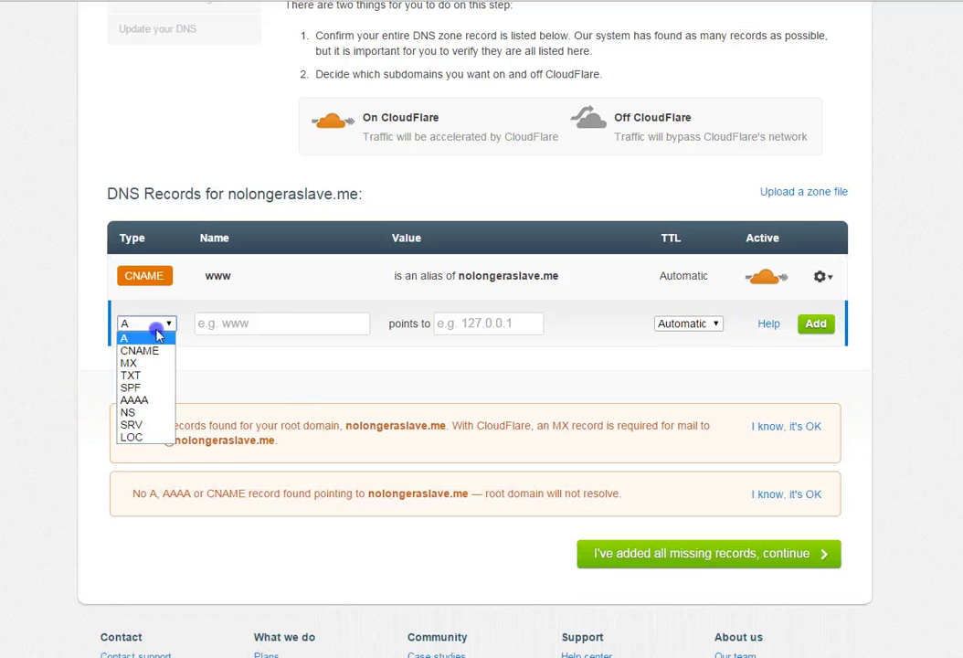
click(161, 350)
click(249, 327)
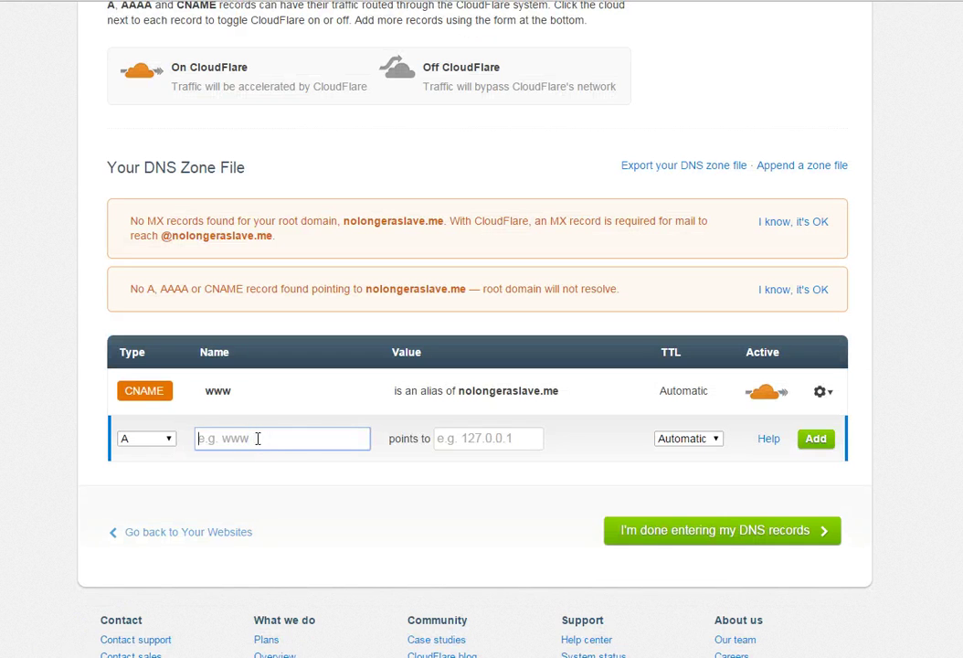
click(161, 439)
click(165, 464)
click(241, 435)
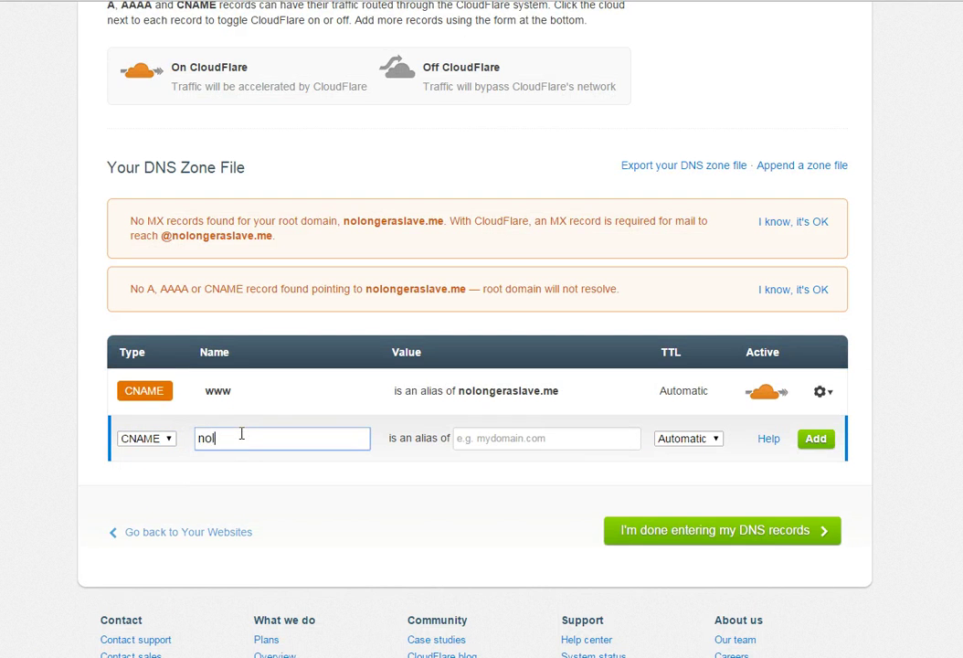
text(nolongeraslave.me)
key(Tab)
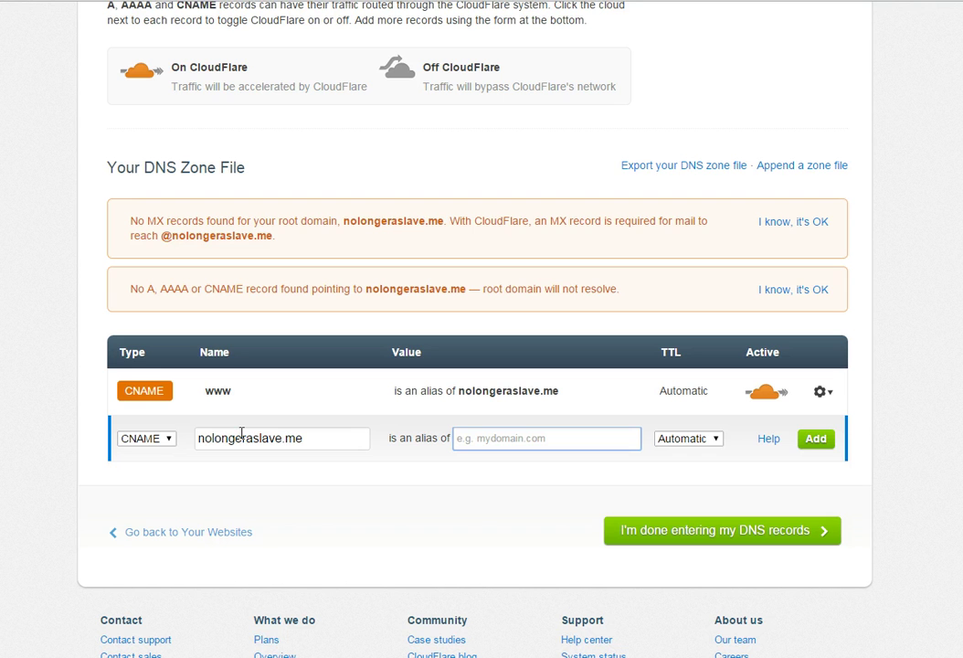
text(target.clickfunnels.com)
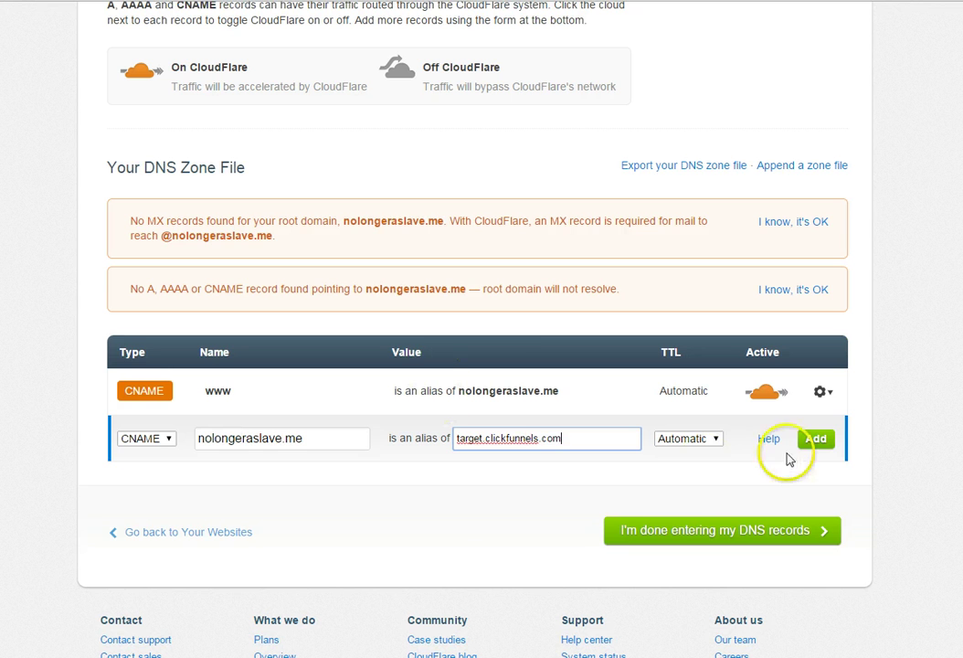
click(813, 439)
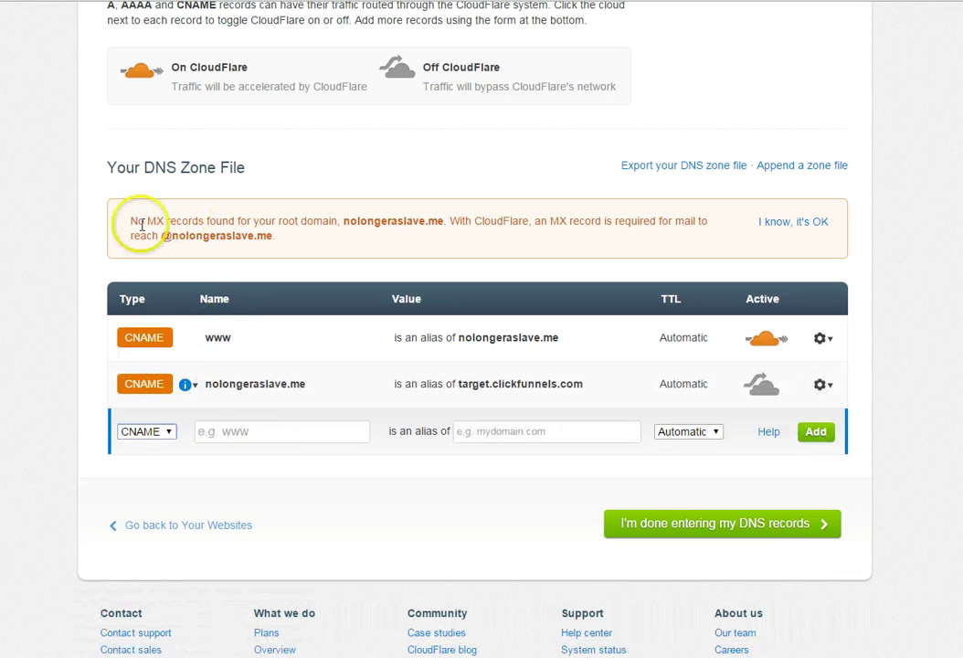
- Dismiss the missing MX records warning and display the information note of the nolongeraslave.me CNAME record
click(801, 223)
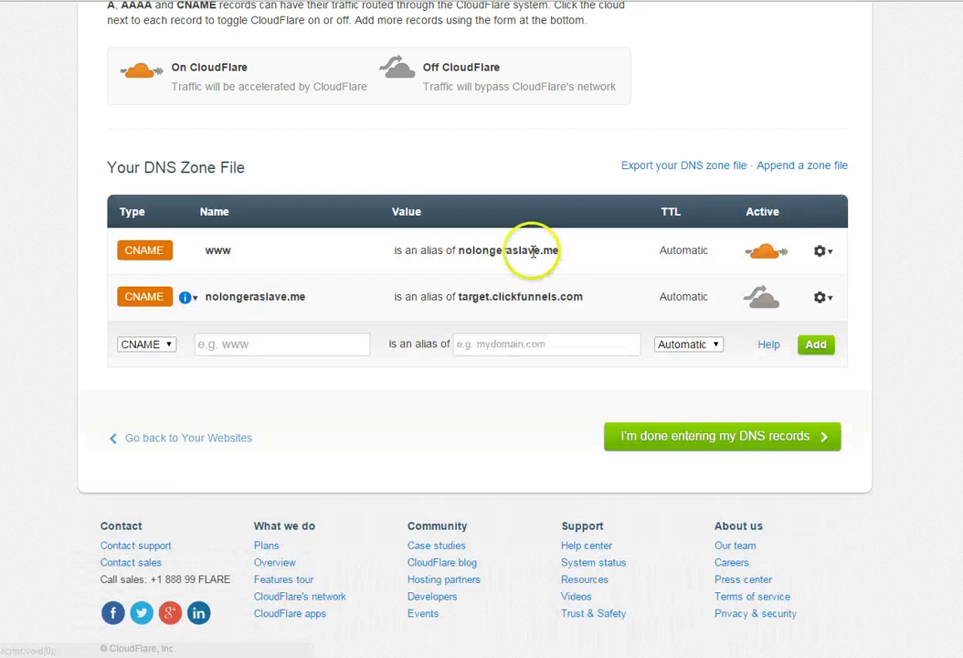
click(186, 297)
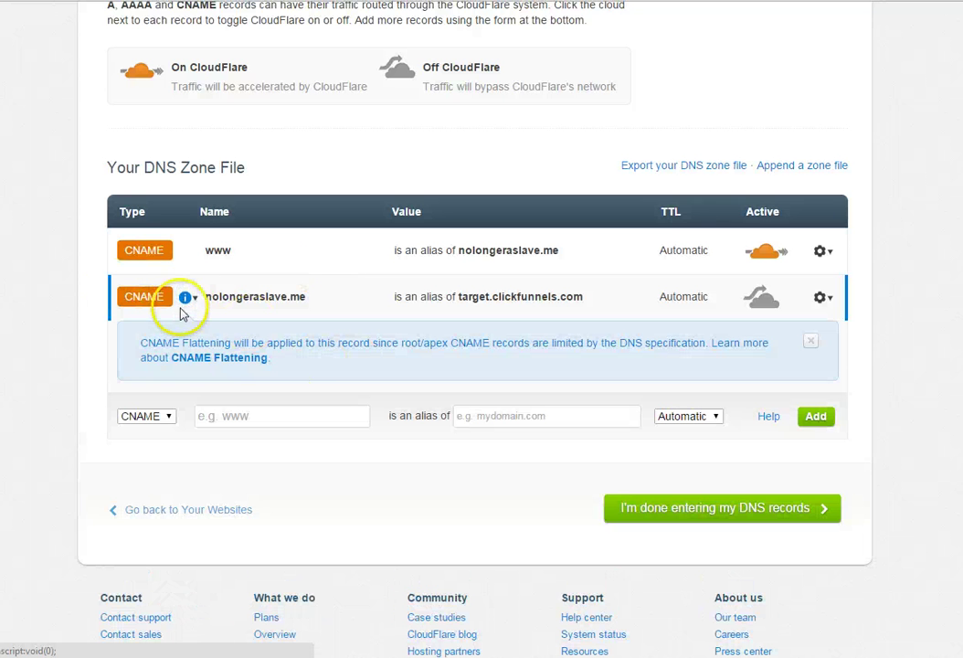
- Finish entering the DNS records, turn CloudFlare on for the nolongeraslave.me CNAME record, and continue to the initial settings
click(686, 506)
click(764, 280)
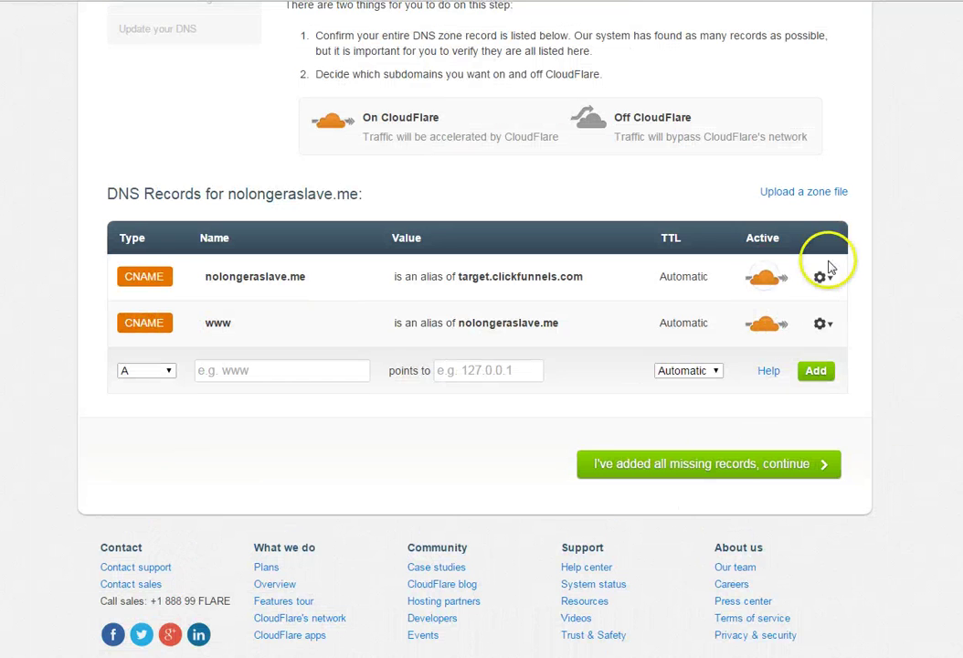
scroll(822, 274, down, 1)
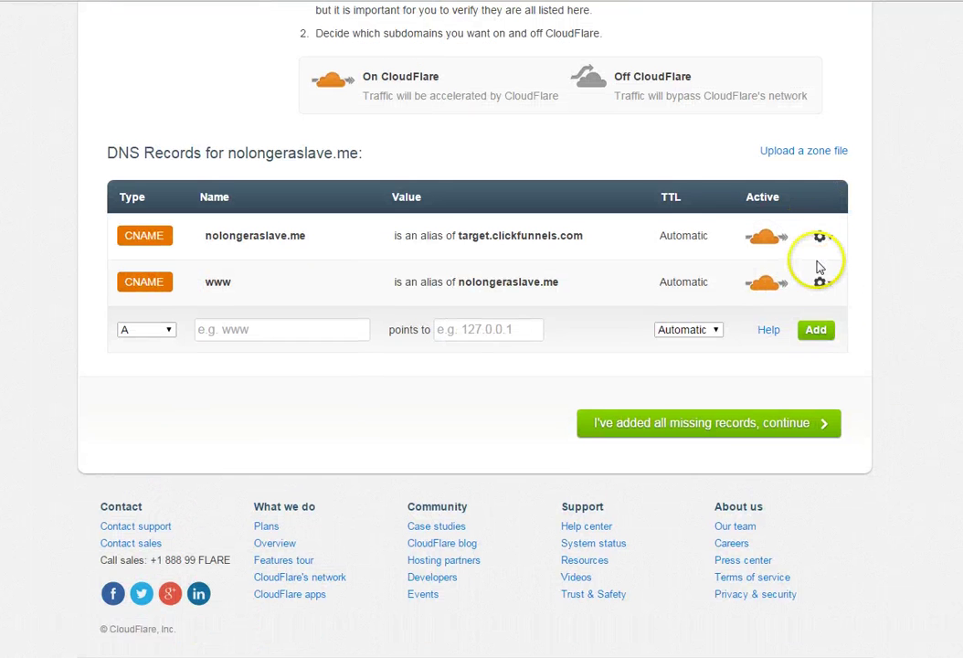
click(784, 421)
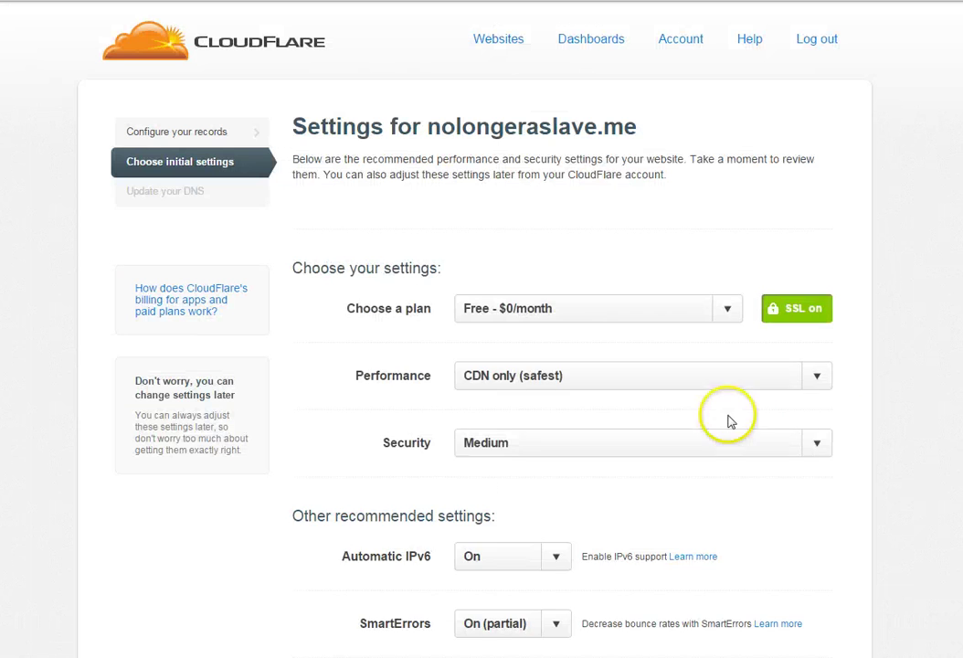
- Review the recommended initial settings with the Free plan, accept them and continue to the name server update
scroll(724, 419, down, 5)
scroll(649, 225, up, 2)
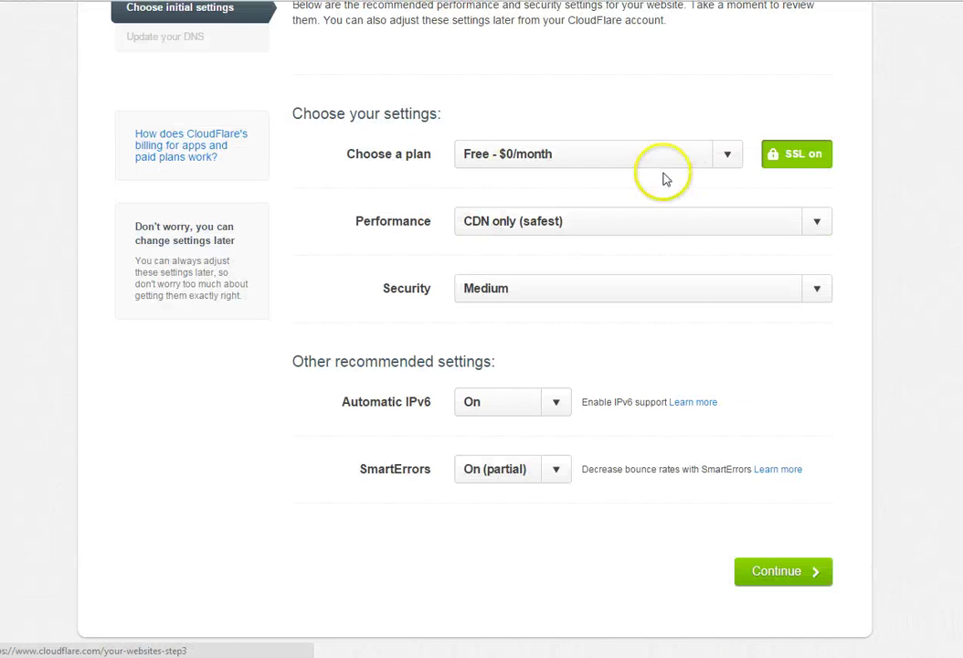
scroll(690, 366, down, 3)
click(776, 408)
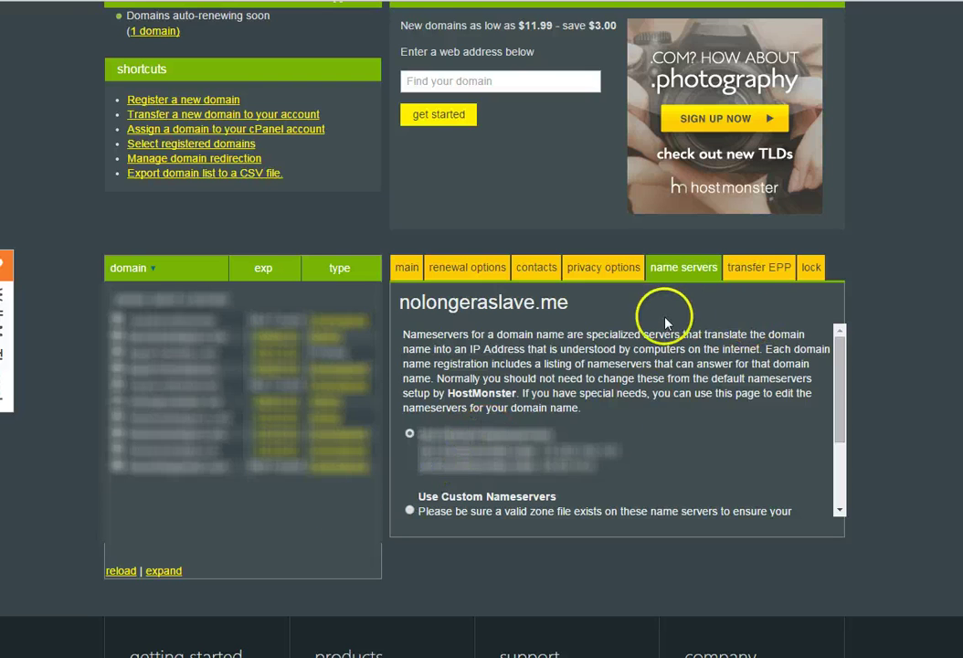
- In HostMonster, switch nolongeraslave.me to custom nameservers and copy meera.ns.cloudflare.com from CloudFlare as the first nameserver
scroll(833, 340, down, 3)
click(410, 402)
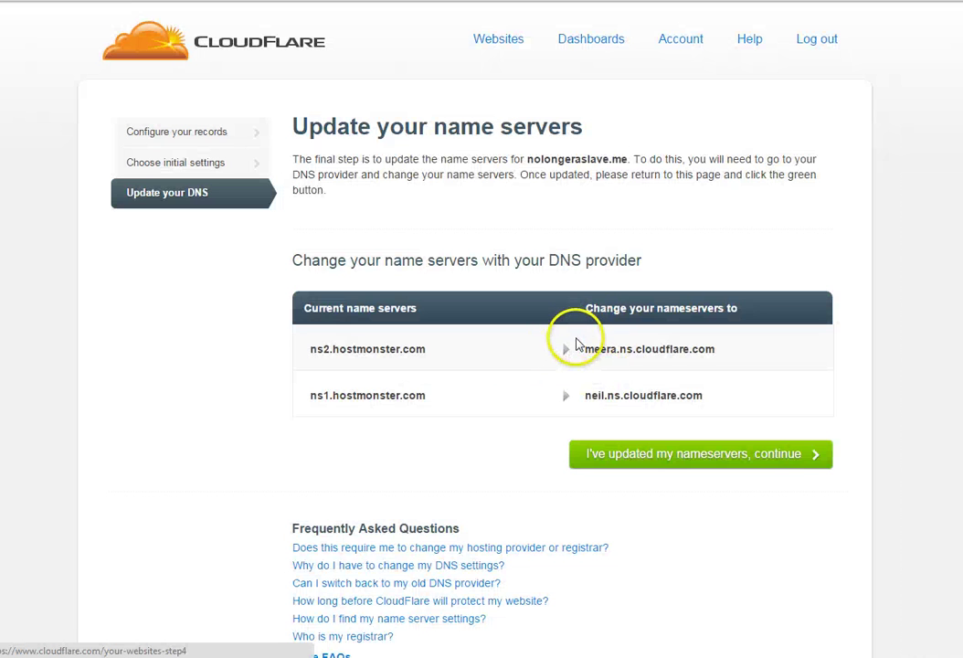
click(586, 349)
drag(586, 349, 722, 357)
right_click(698, 355)
click(734, 368)
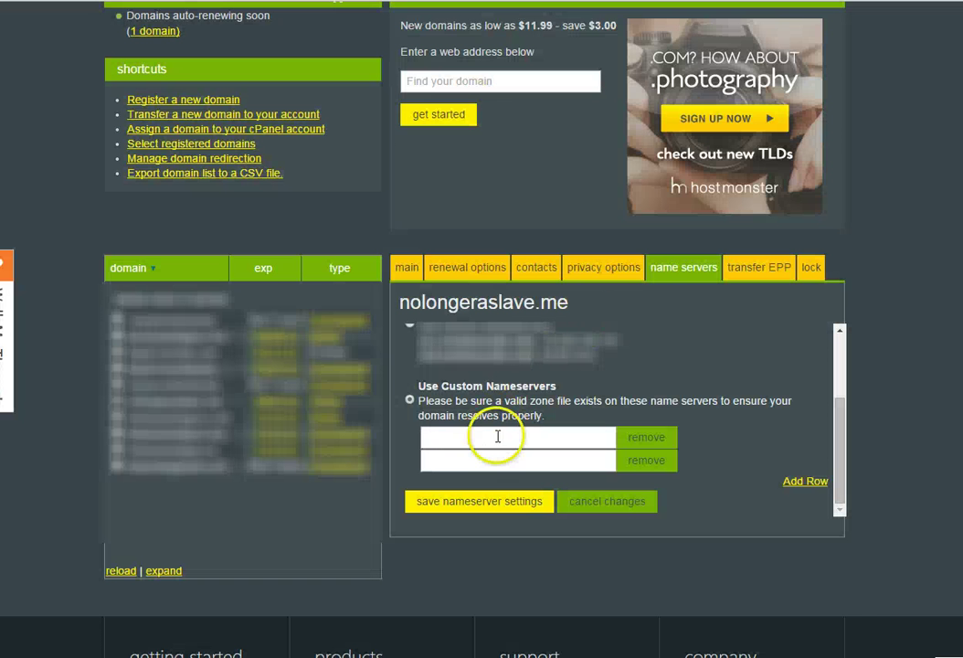
right_click(496, 432)
click(547, 518)
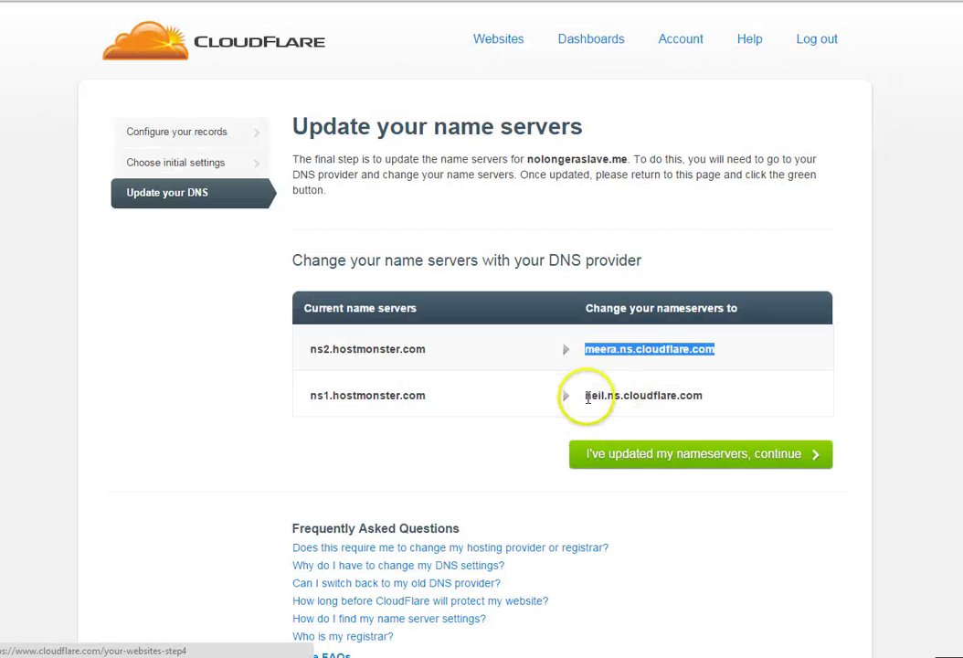
- Copy neil.ns.cloudflare.com from CloudFlare as the second HostMonster nameserver and save the nameserver settings
drag(586, 395, 708, 395)
right_click(653, 395)
click(712, 404)
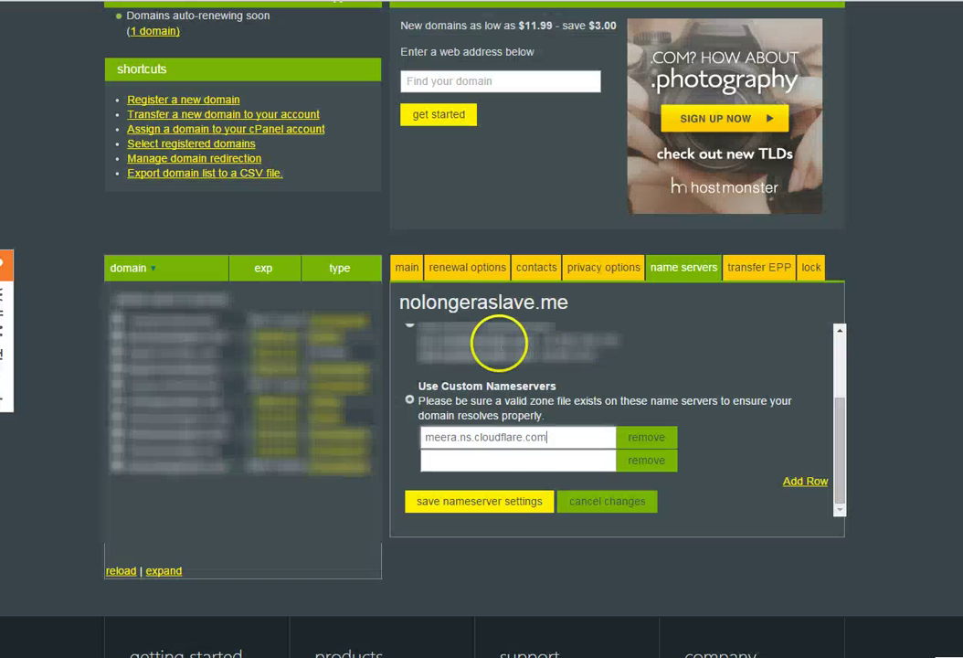
right_click(528, 461)
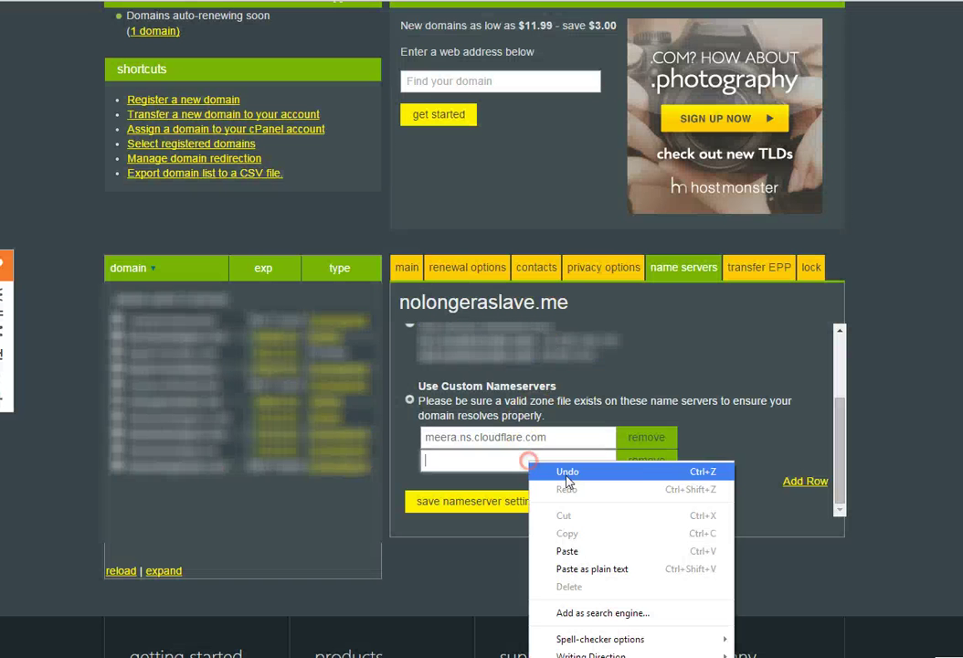
click(568, 551)
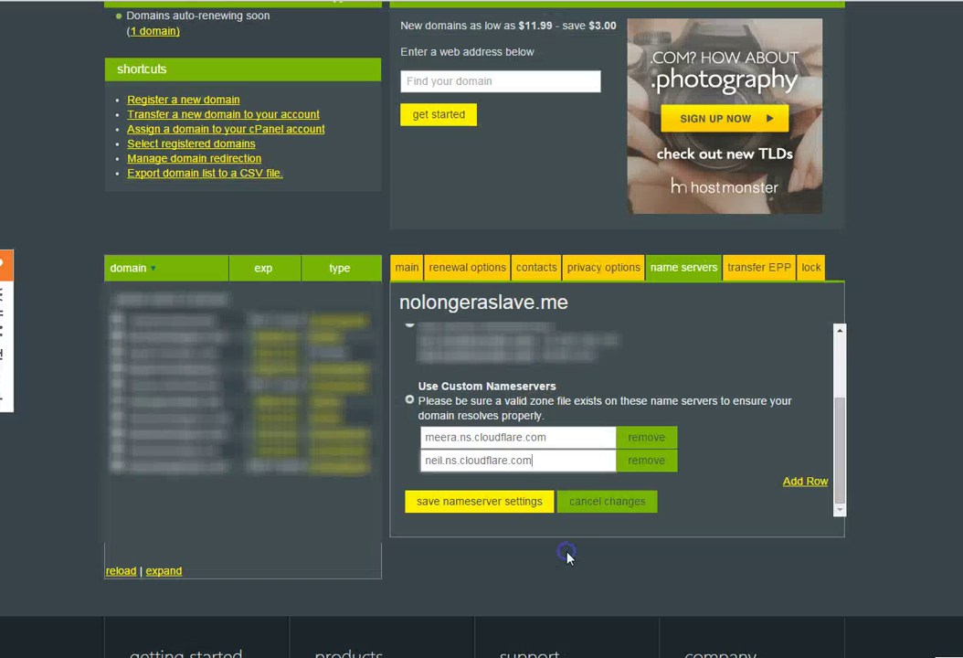
click(486, 505)
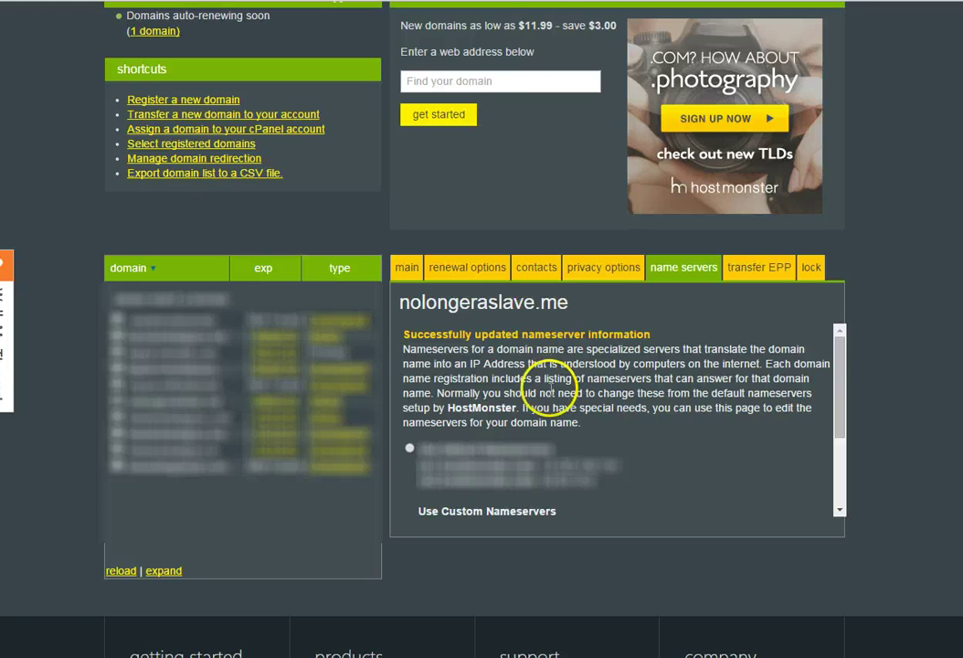
- Return to CloudFlare and confirm that the name servers for nolongeraslave.me have been updated
key(ctrl+Tab)
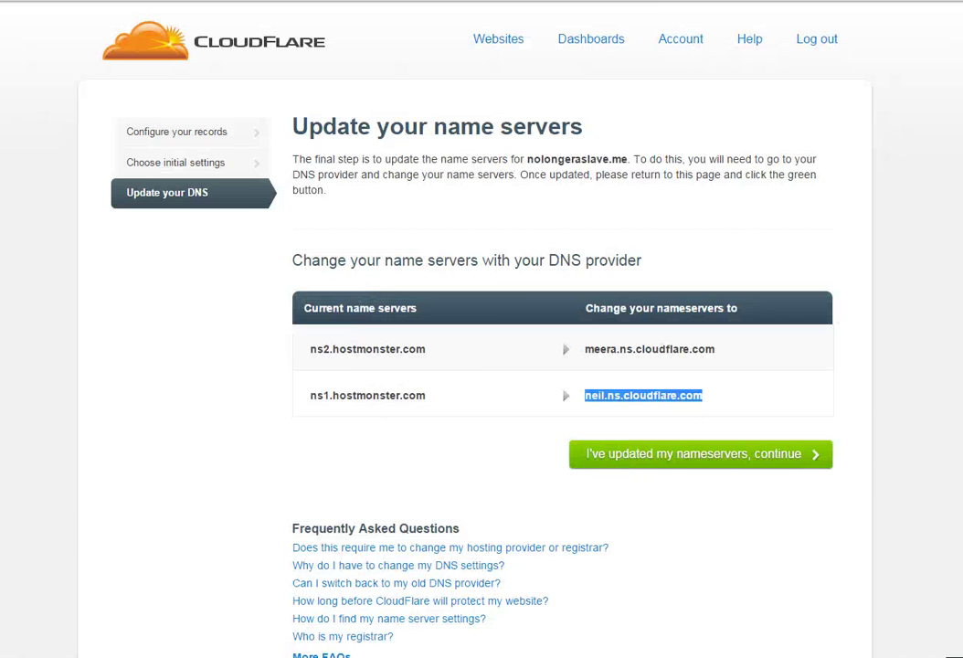
scroll(509, 306, down, 4)
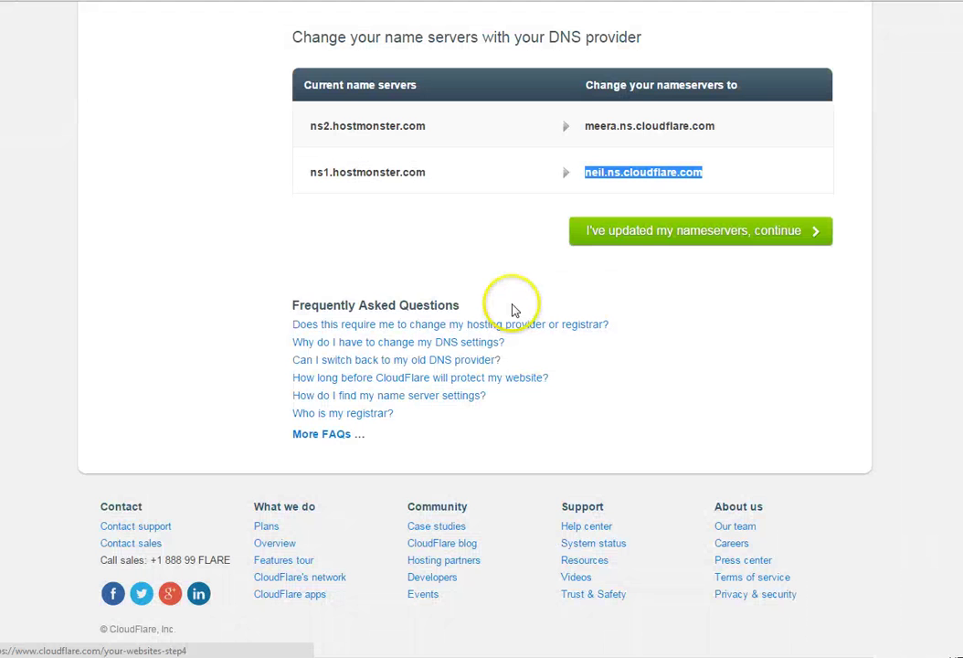
click(681, 231)
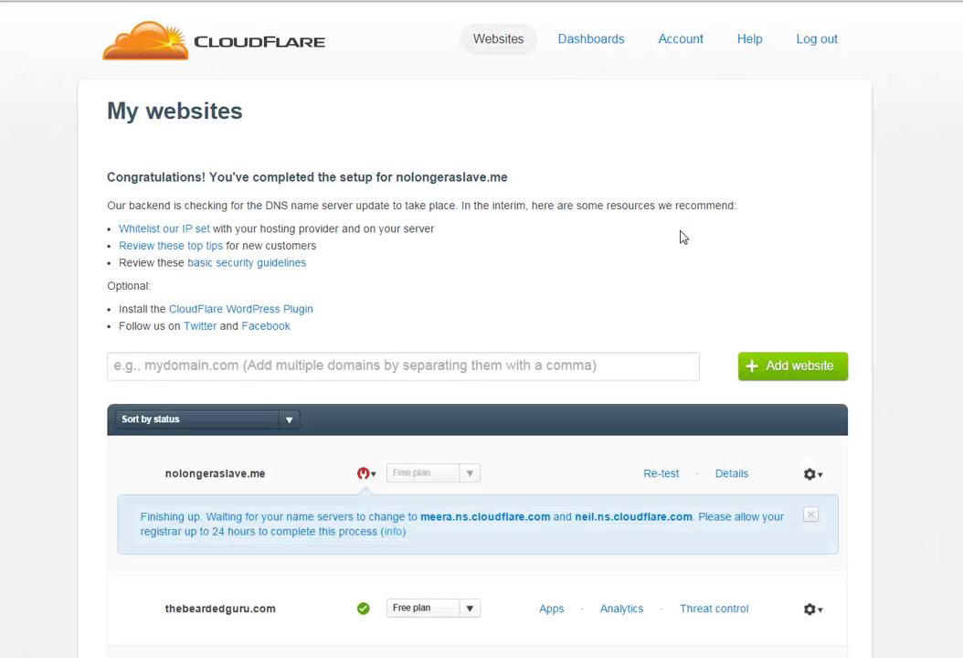
scroll(681, 238, down, 2)
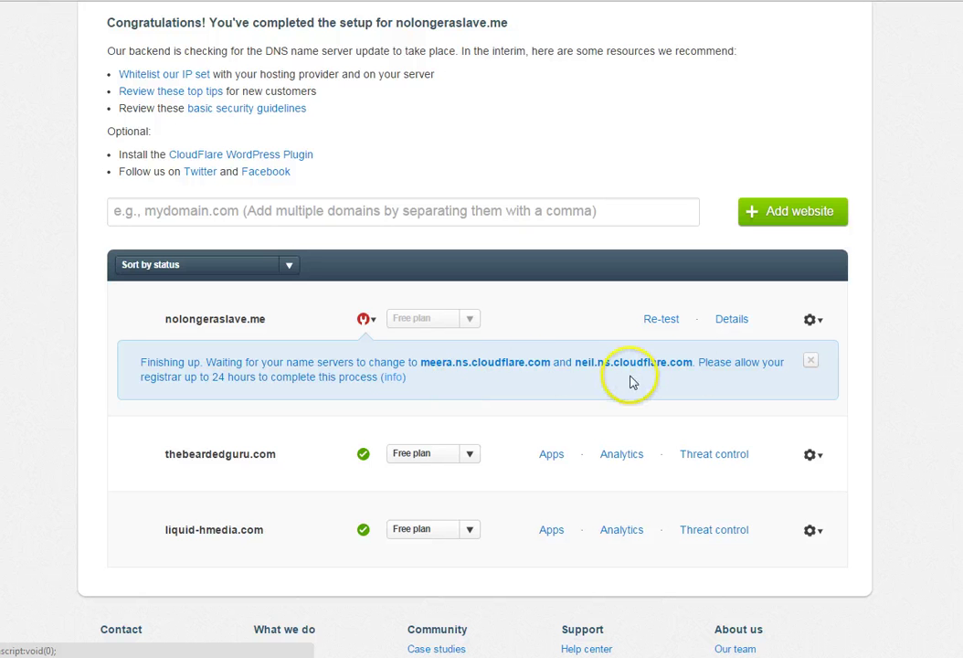
click(257, 361)
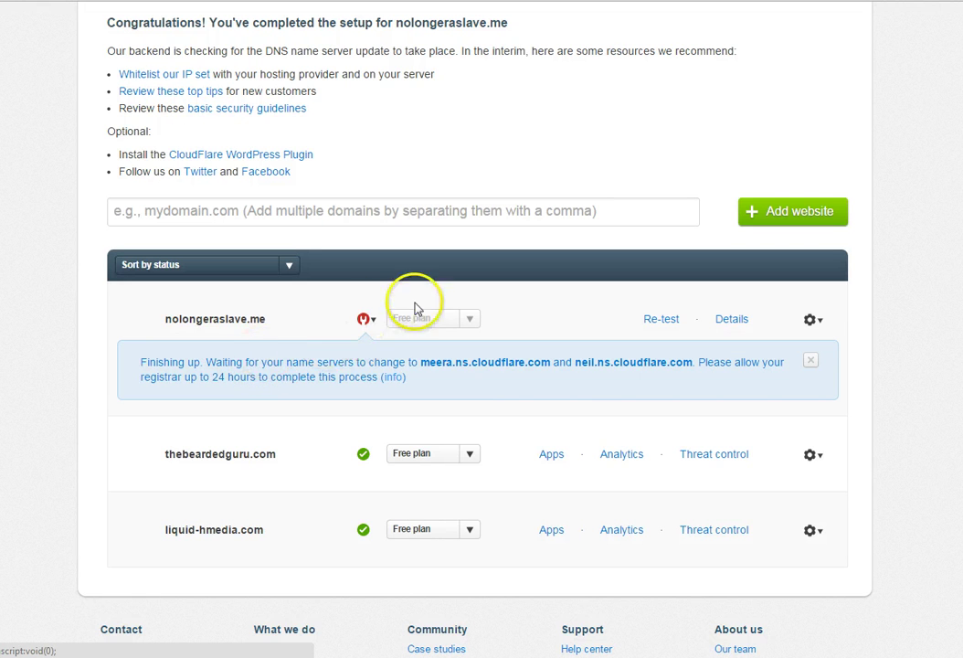
click(811, 320)
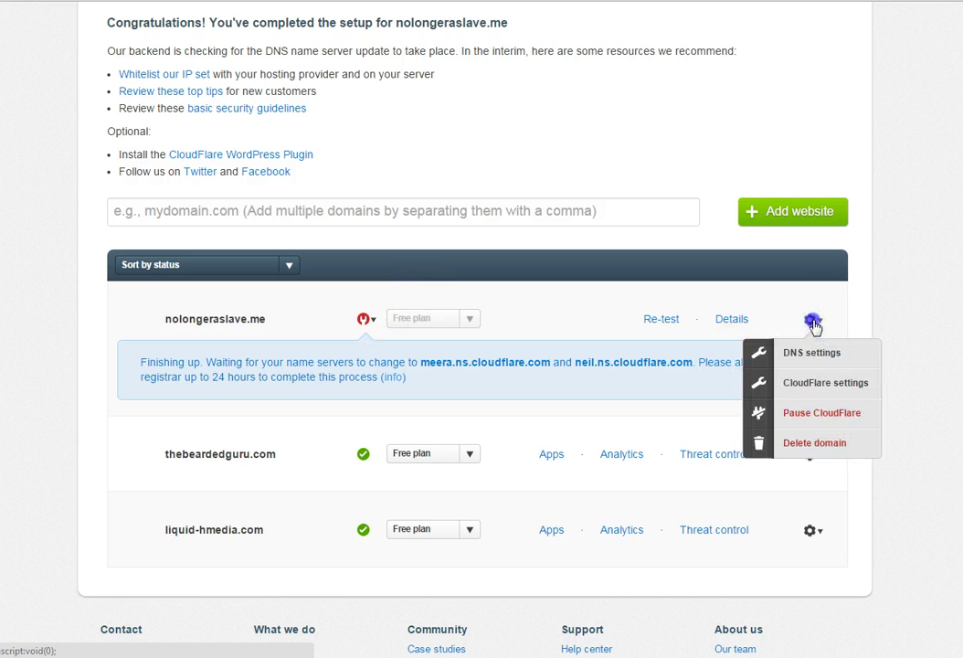
click(812, 322)
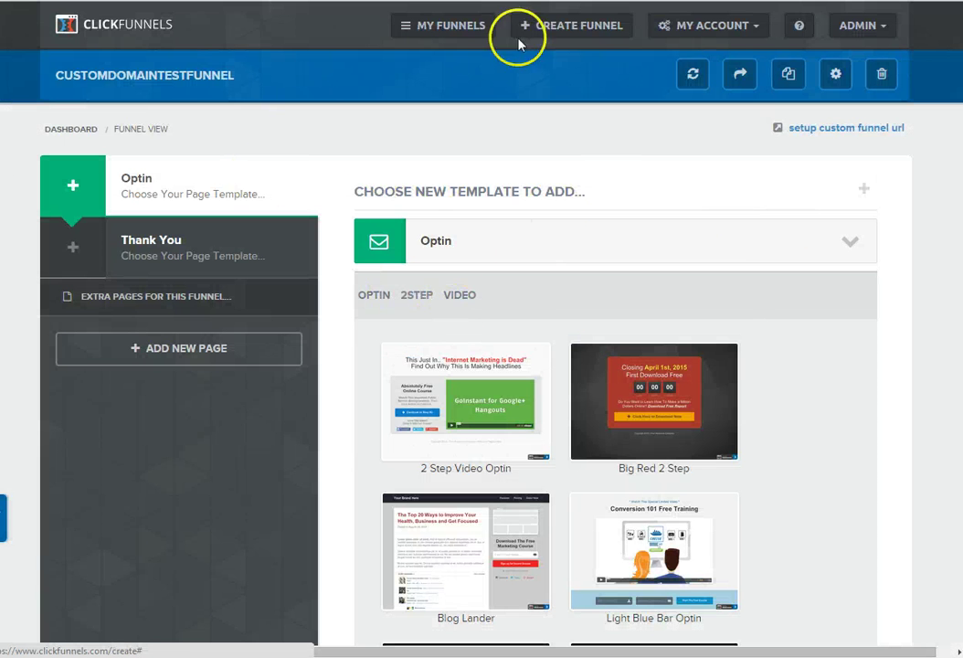
- Switch to ClickFunnels and open the Custom Domains section of the account settings
click(454, 27)
click(711, 25)
click(716, 58)
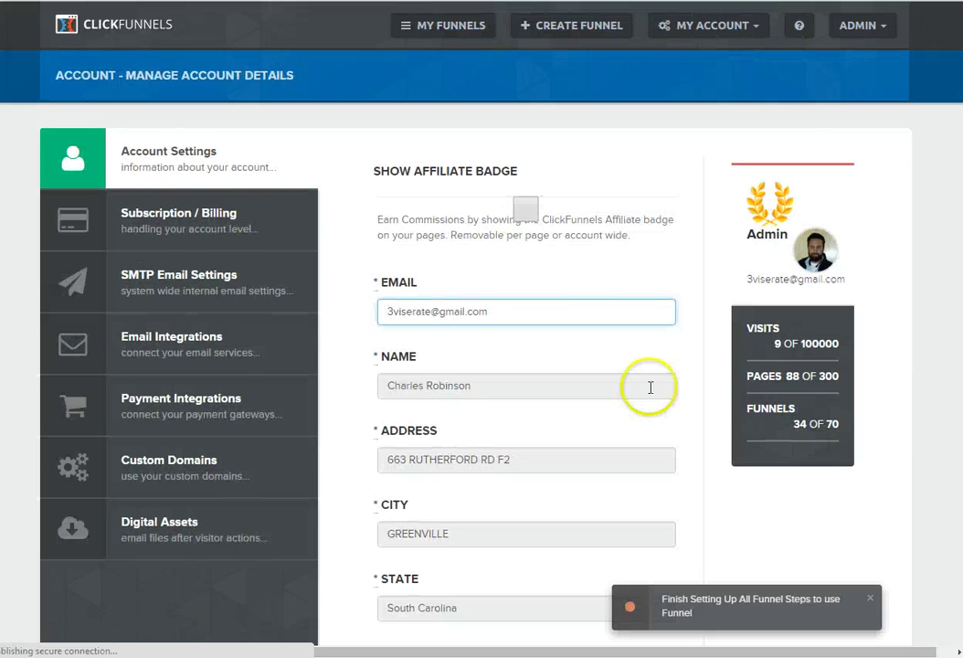
click(197, 482)
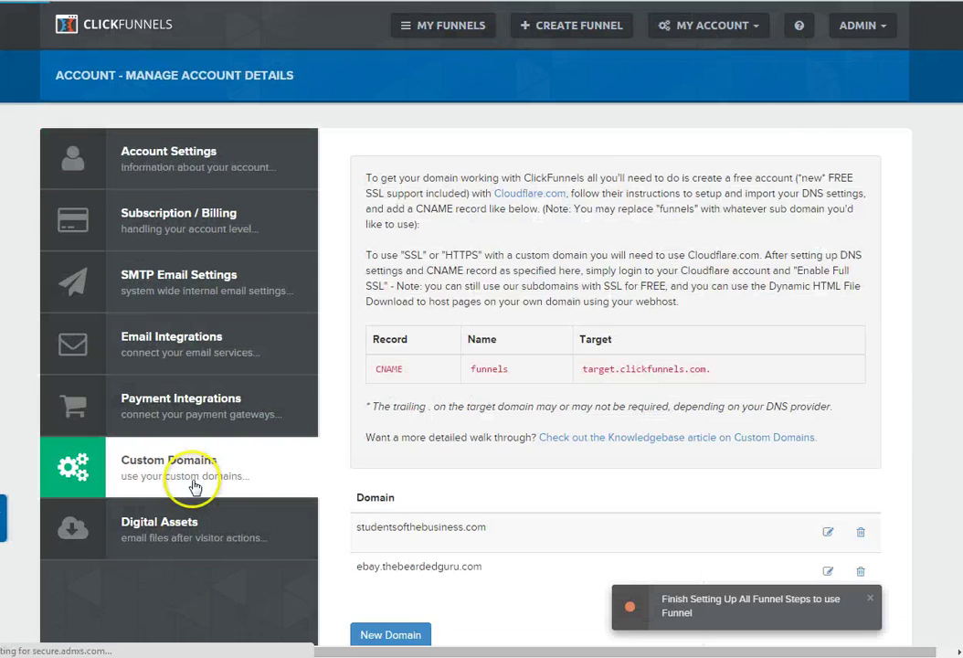
- Start a new custom domain and enter nolongeraslave.me as its domain
scroll(472, 417, down, 2)
click(375, 446)
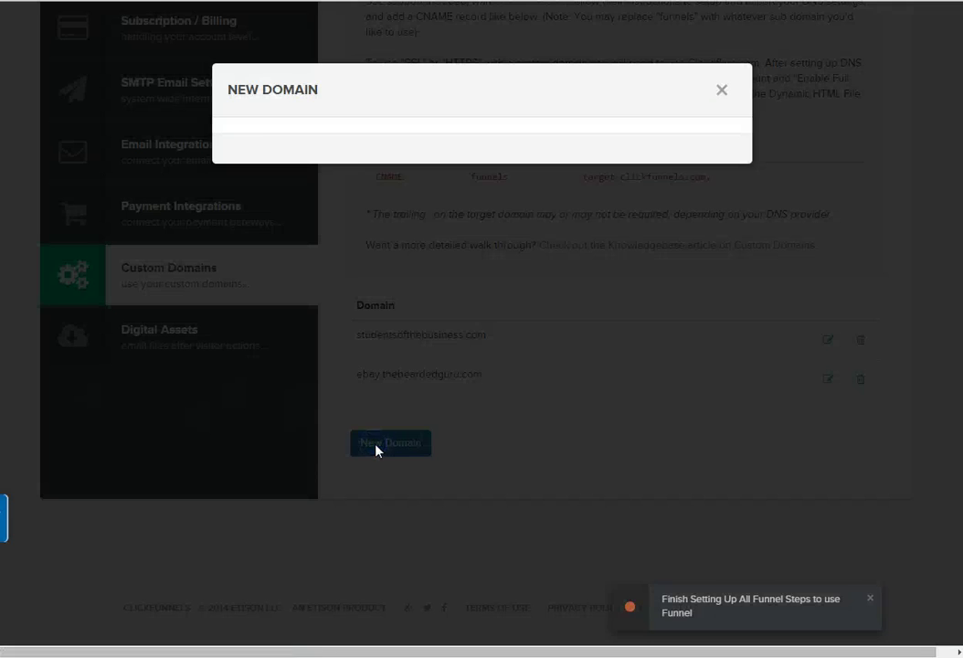
click(345, 151)
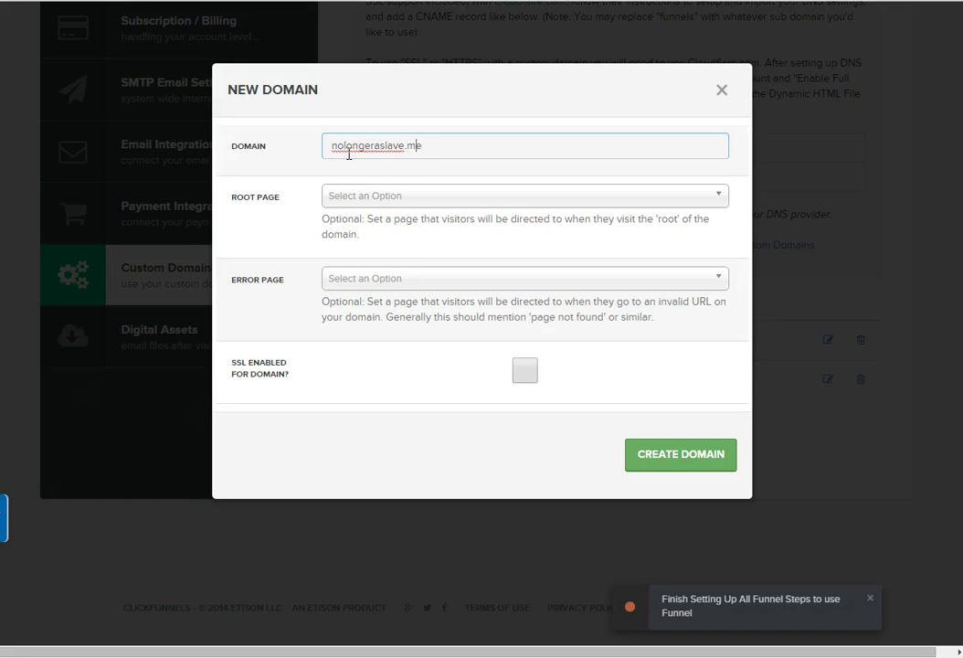
text(www.)
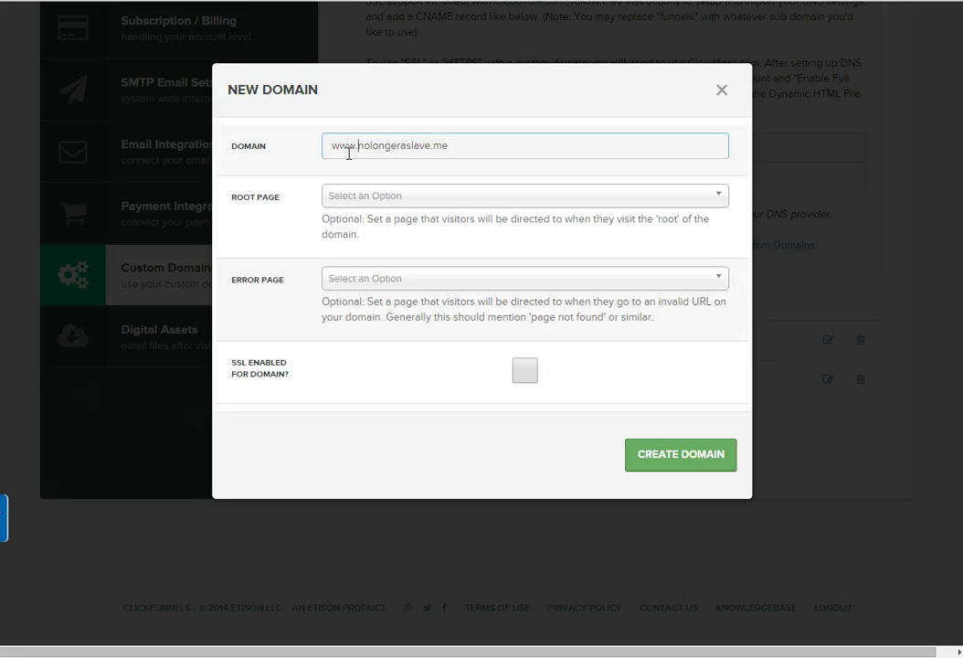
key(BackSpace)
key(BackSpace)
key(BackSpace)
key(BackSpace)
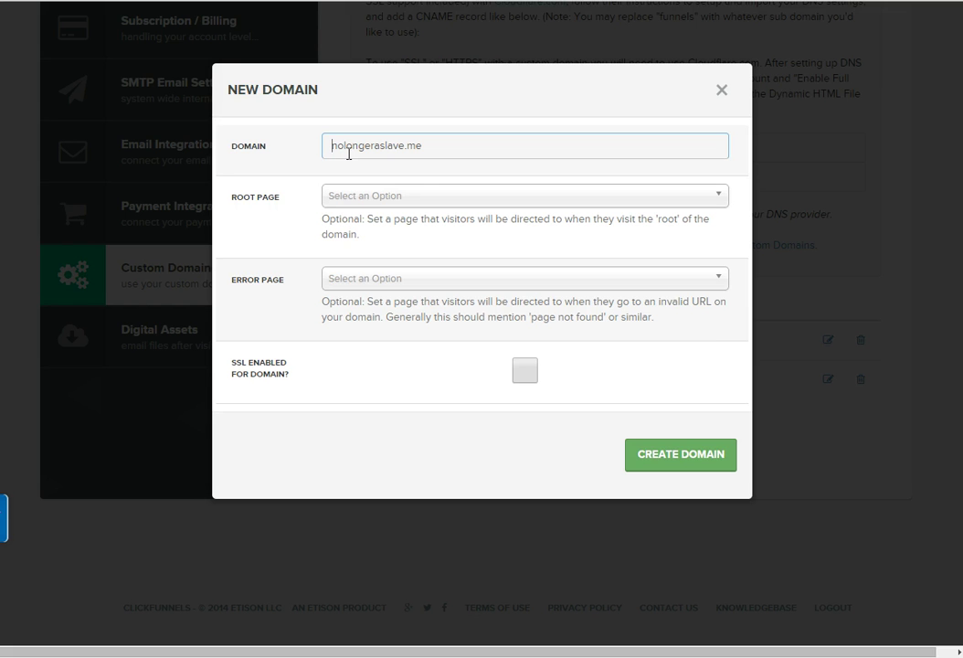
- Set the new domain's root page to the Webinar Registration page
click(401, 199)
scroll(420, 325, down, 5)
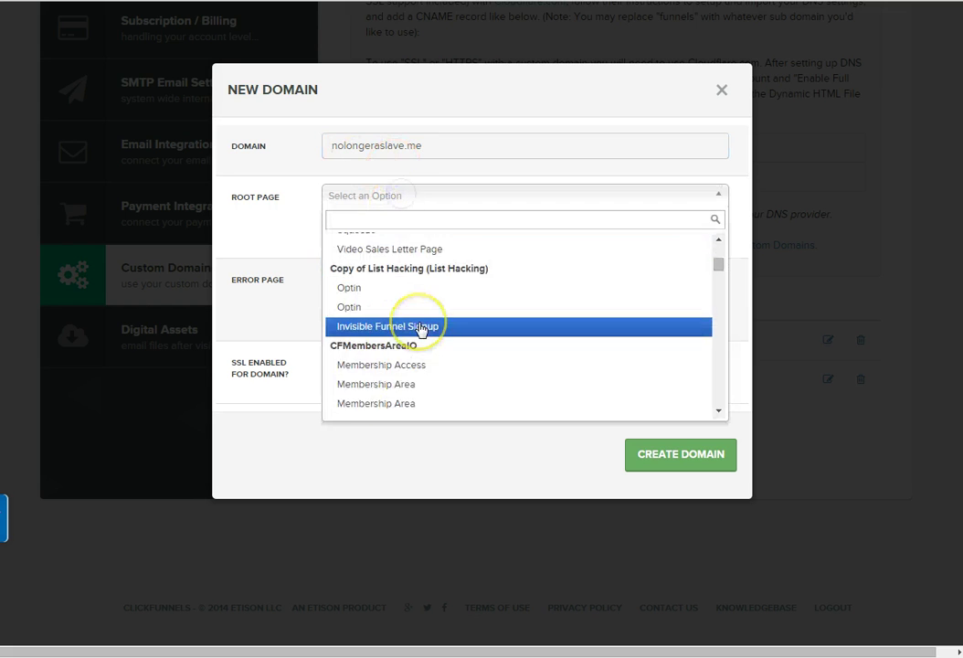
scroll(420, 330, down, 6)
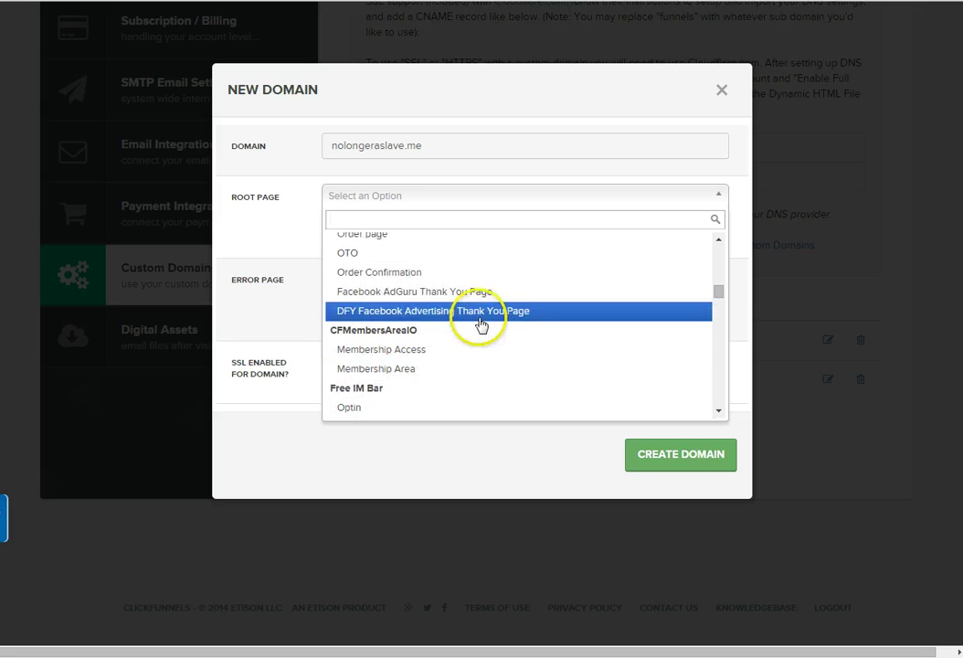
scroll(484, 326, up, 5)
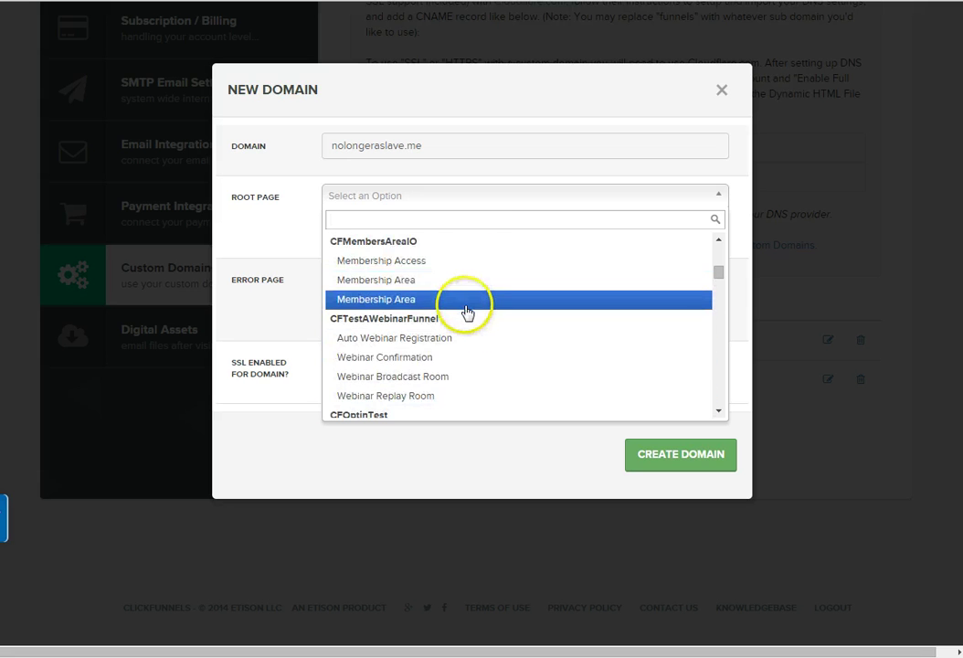
scroll(452, 358, up, 6)
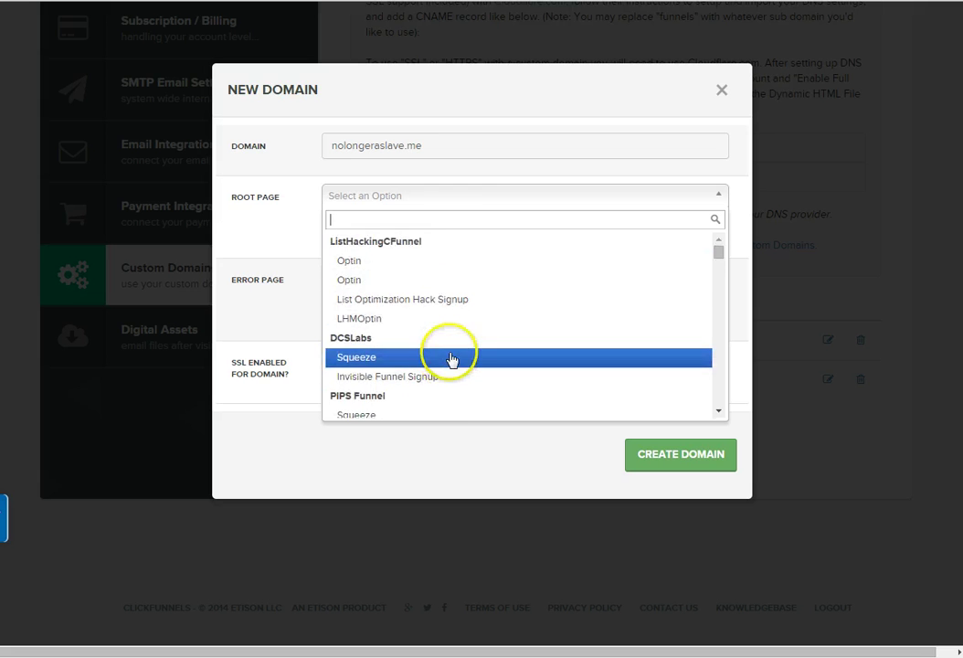
scroll(435, 327, down, 4)
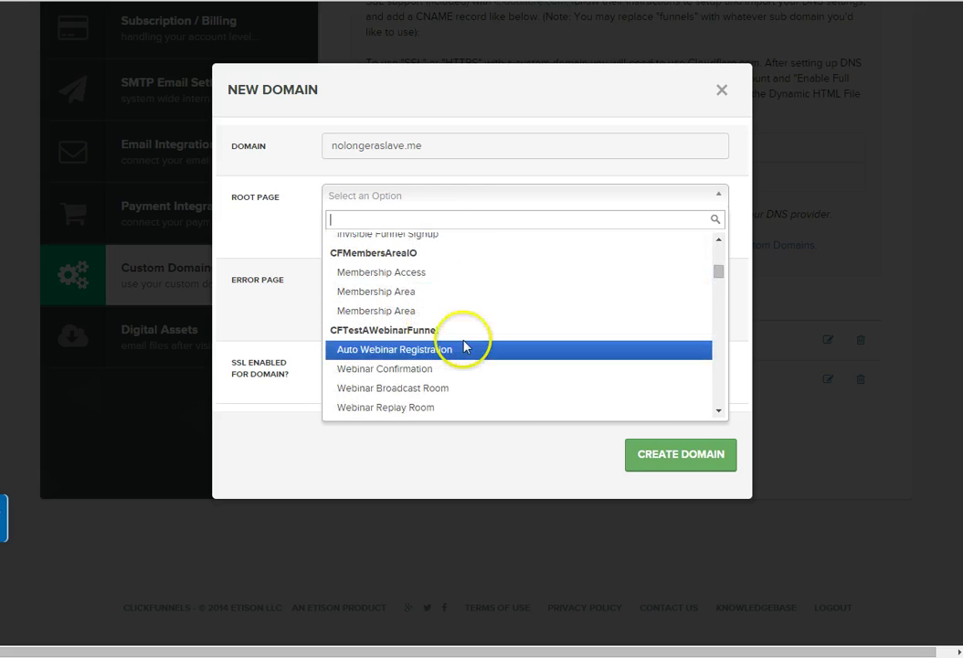
scroll(464, 353, down, 2)
scroll(471, 356, down, 2)
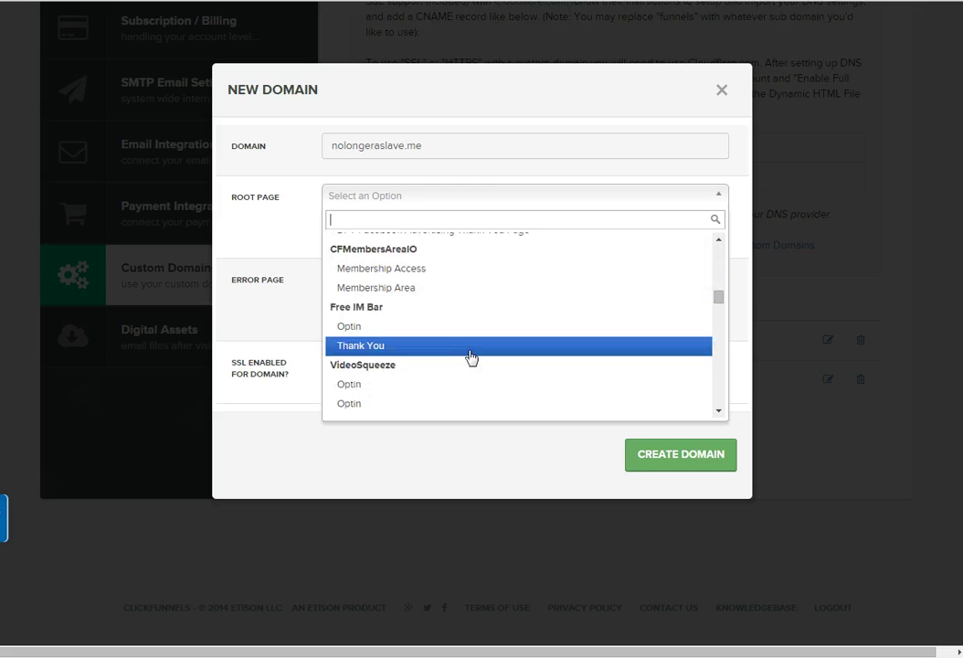
scroll(471, 308, down, 10)
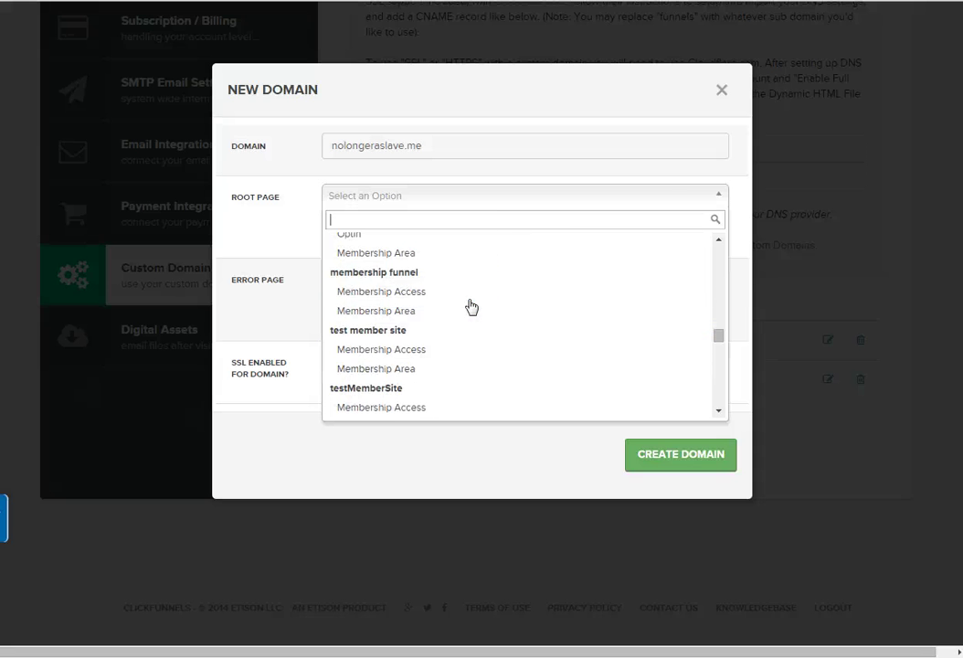
scroll(471, 307, down, 8)
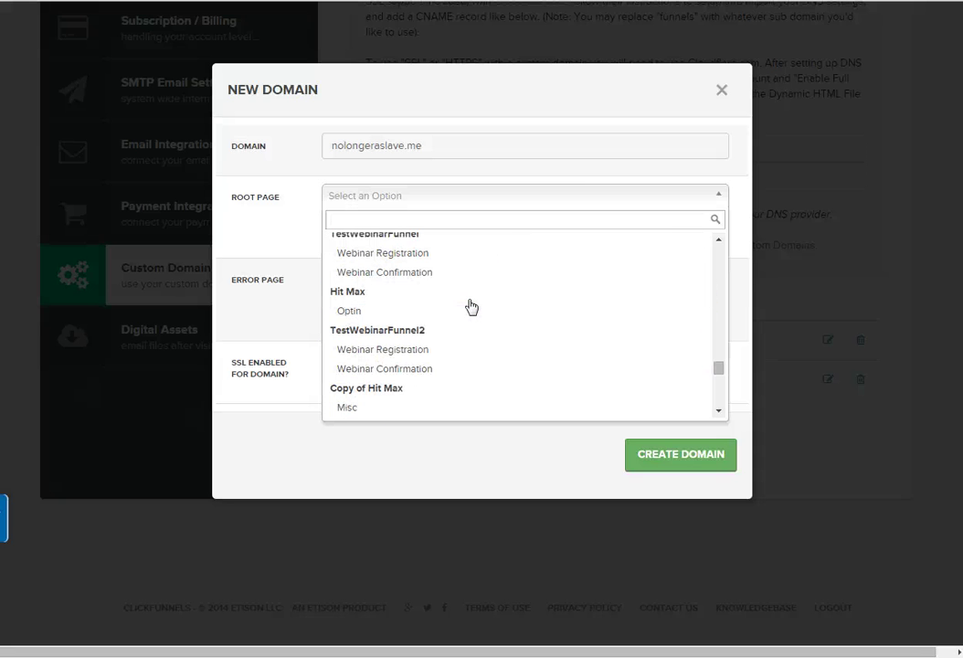
scroll(447, 358, down, 5)
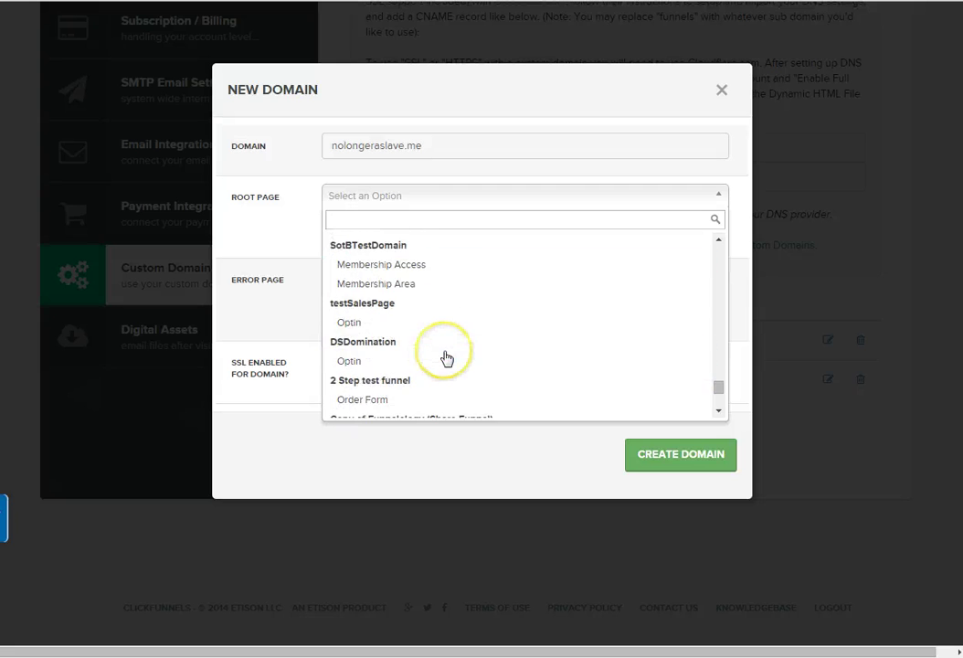
scroll(447, 358, down, 3)
scroll(421, 329, up, 4)
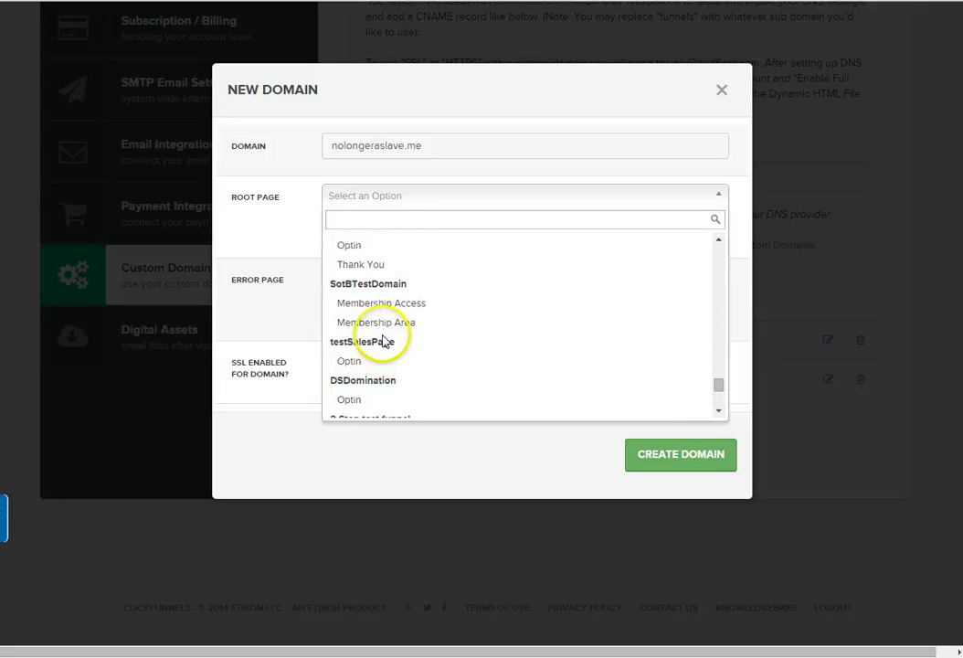
scroll(387, 334, up, 2)
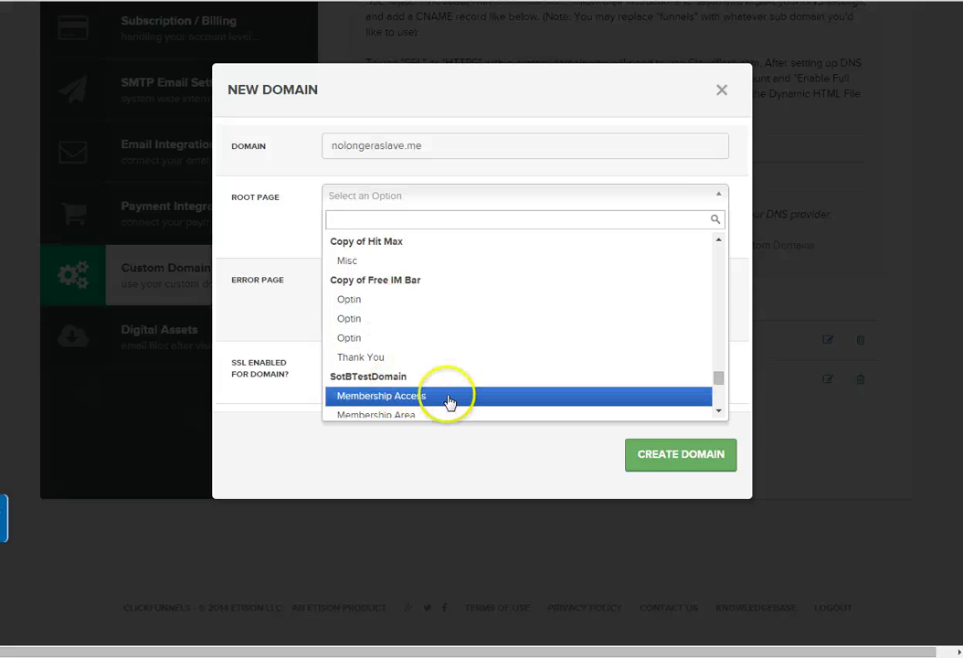
scroll(391, 370, up, 2)
scroll(391, 320, up, 2)
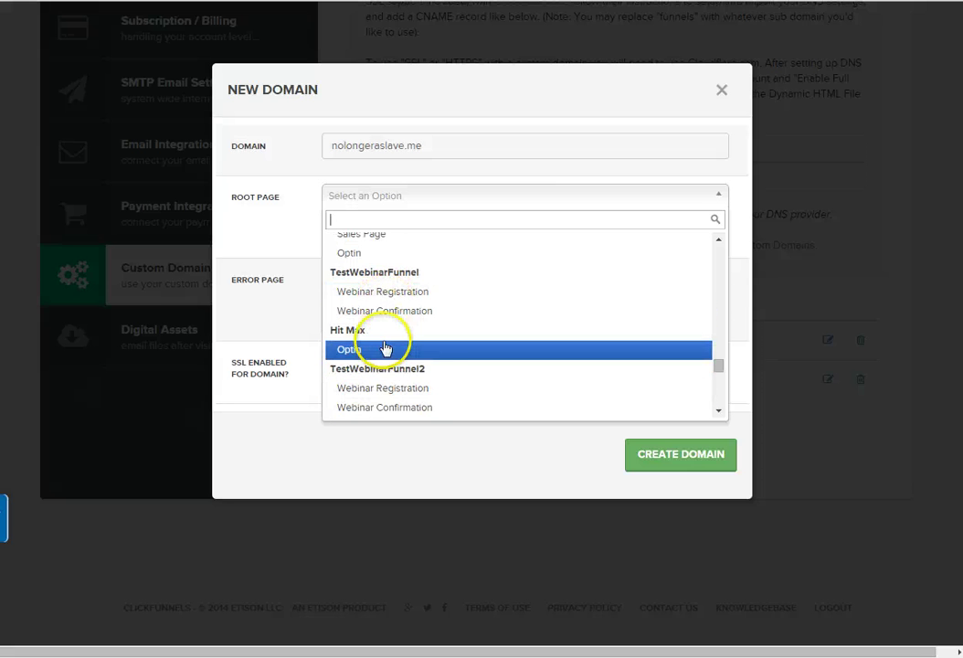
scroll(429, 357, up, 2)
scroll(457, 352, up, 2)
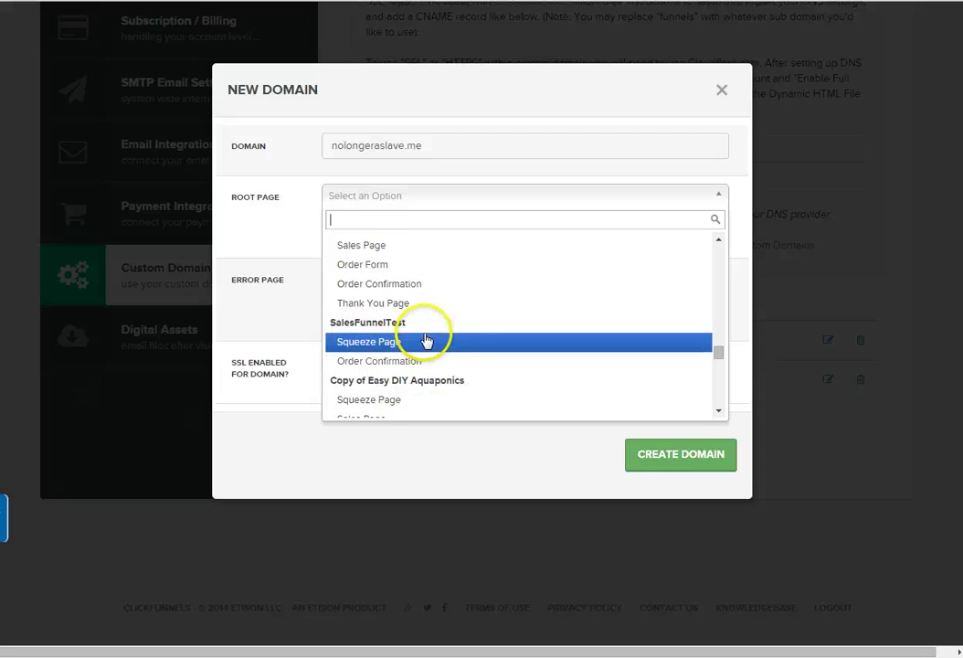
scroll(475, 356, up, 2)
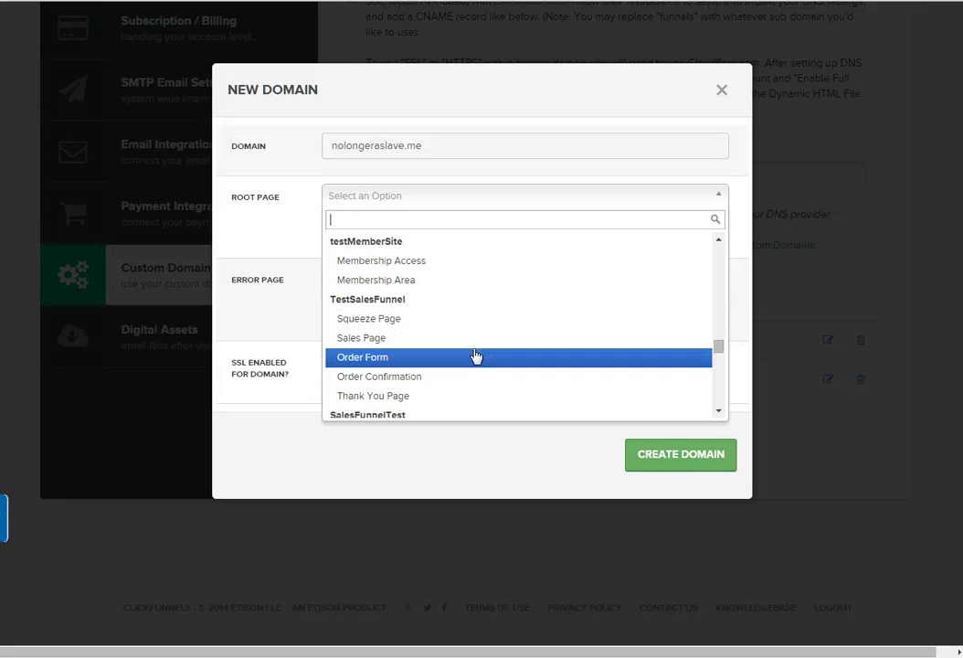
scroll(476, 357, up, 3)
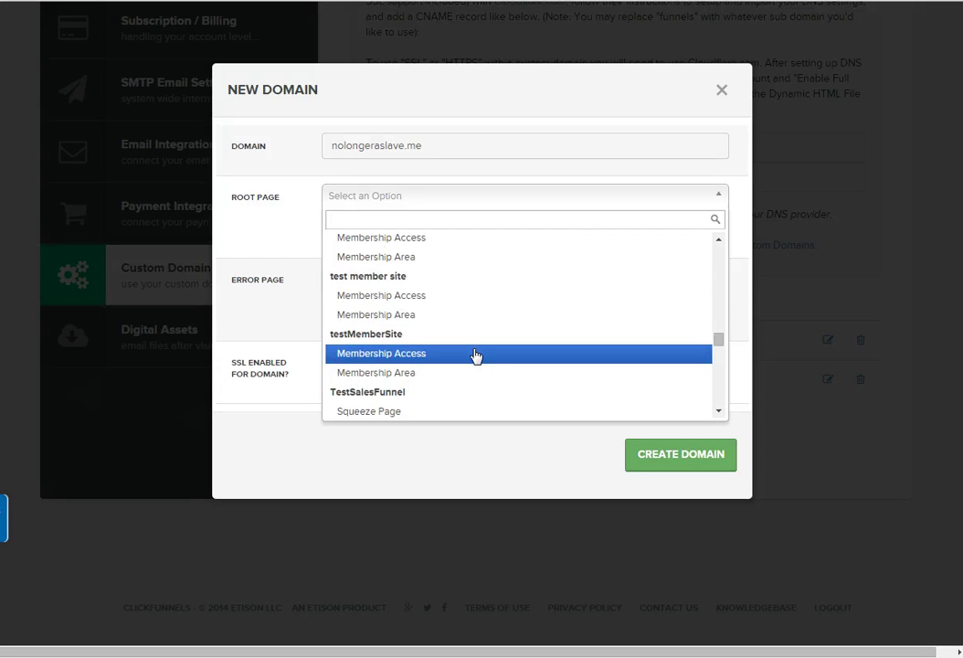
scroll(475, 356, up, 2)
scroll(476, 356, up, 4)
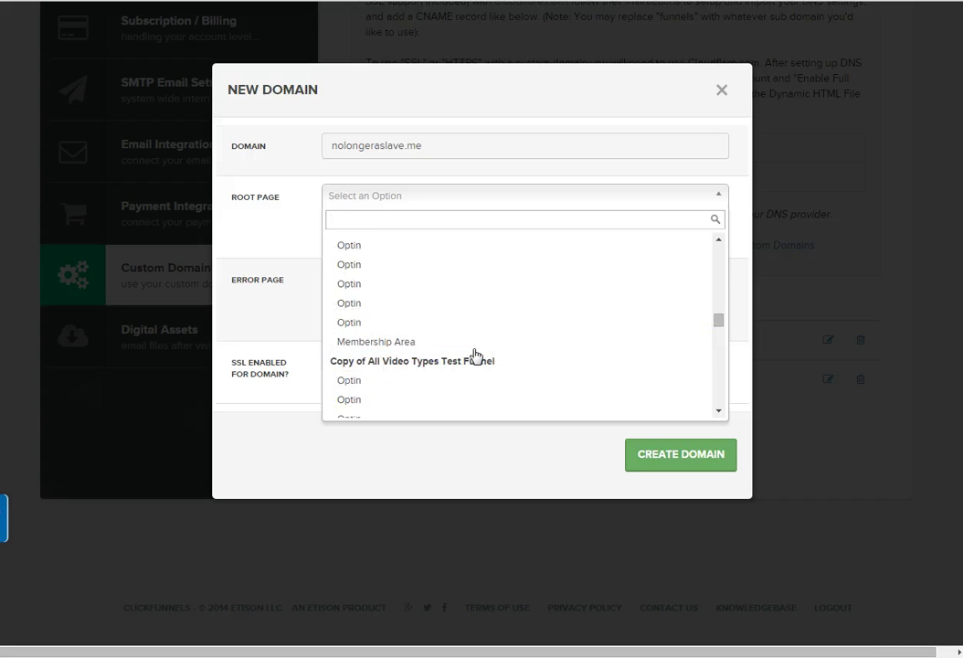
scroll(476, 356, up, 2)
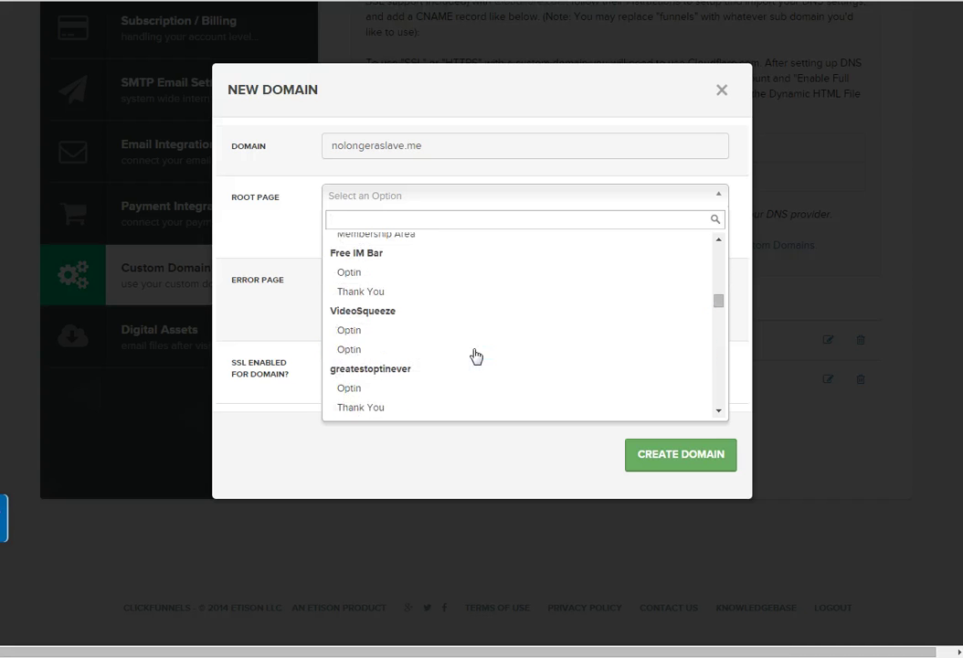
scroll(475, 355, up, 2)
scroll(476, 356, up, 6)
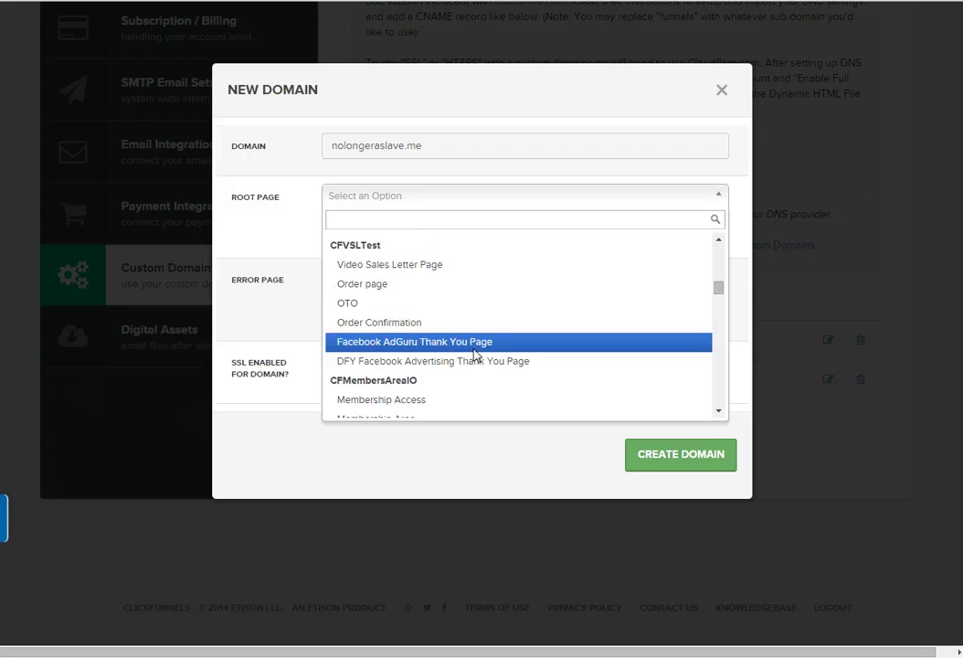
scroll(475, 355, up, 8)
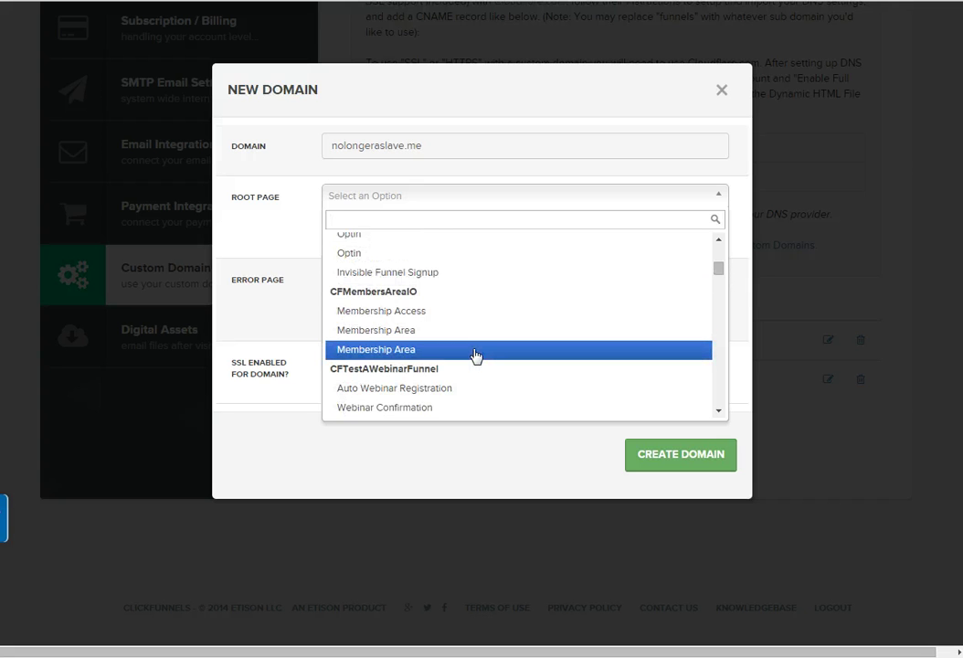
scroll(476, 355, up, 1)
scroll(475, 356, down, 15)
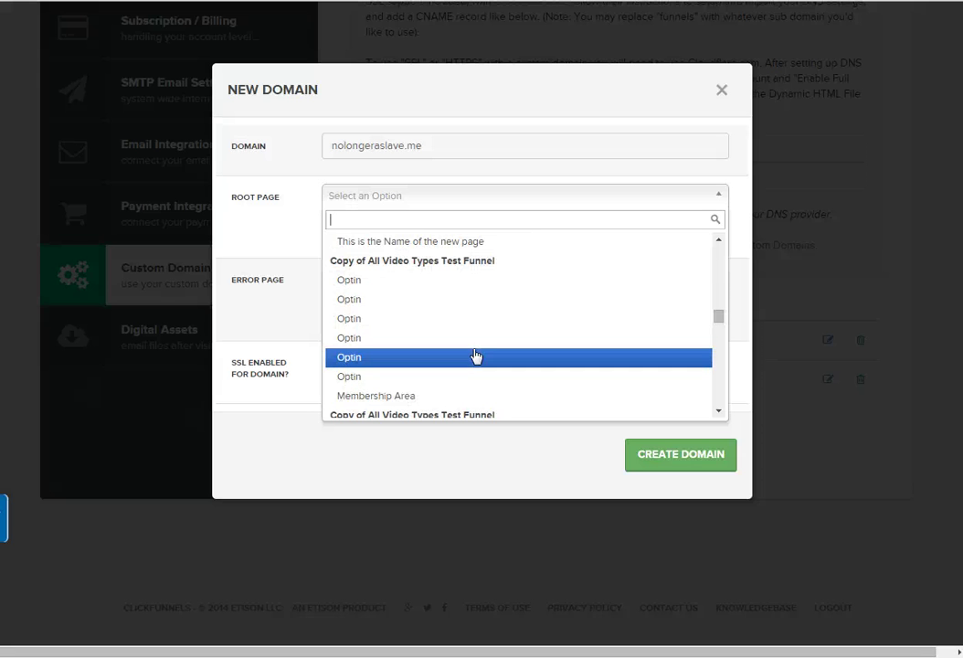
scroll(475, 356, down, 3)
scroll(476, 356, down, 6)
scroll(475, 356, up, 4)
scroll(475, 356, down, 8)
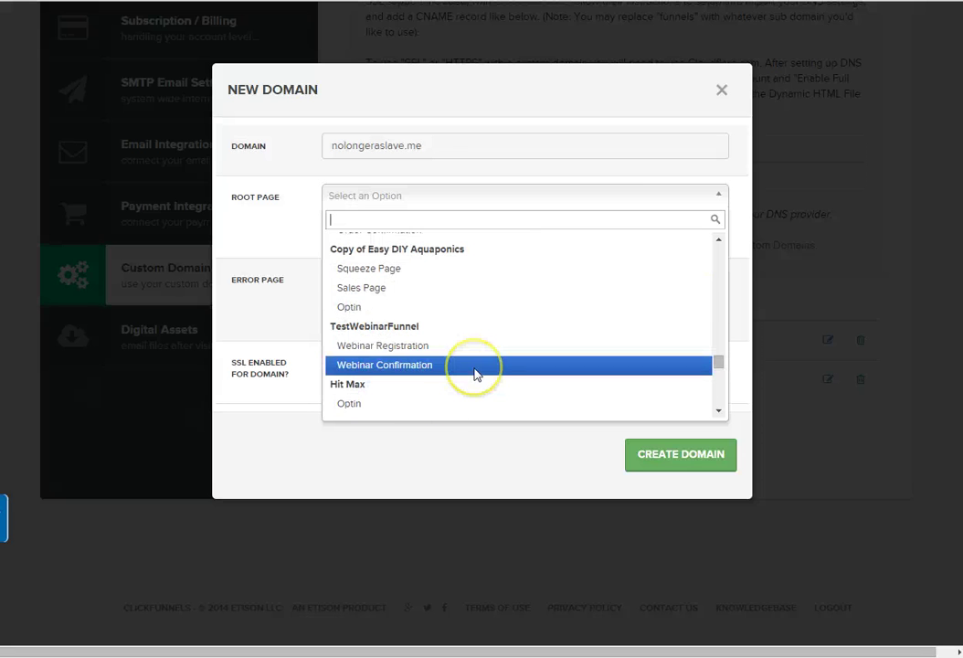
scroll(452, 312, down, 2)
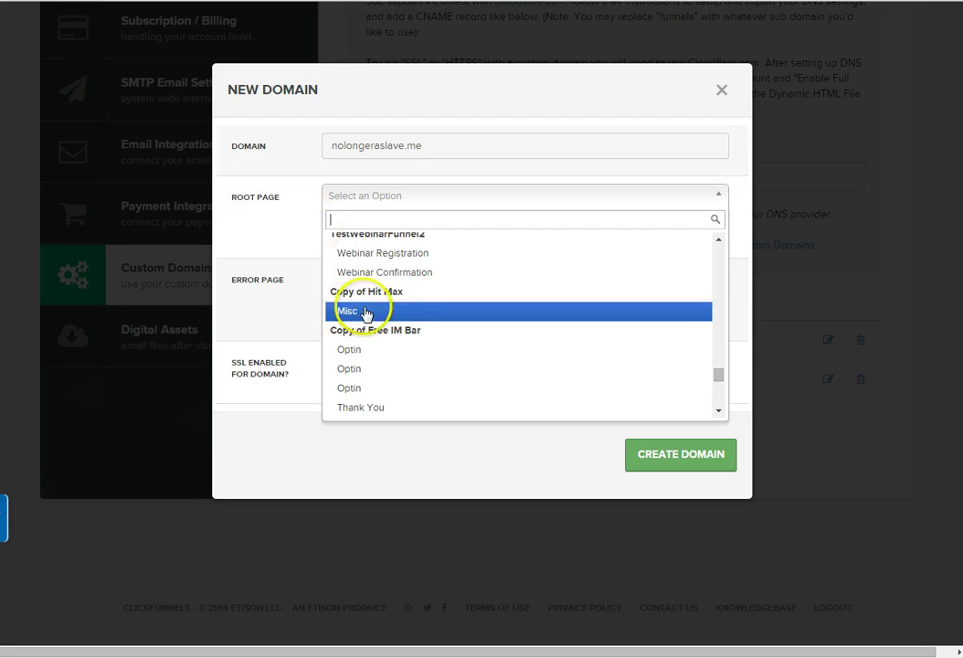
scroll(361, 313, up, 2)
click(425, 347)
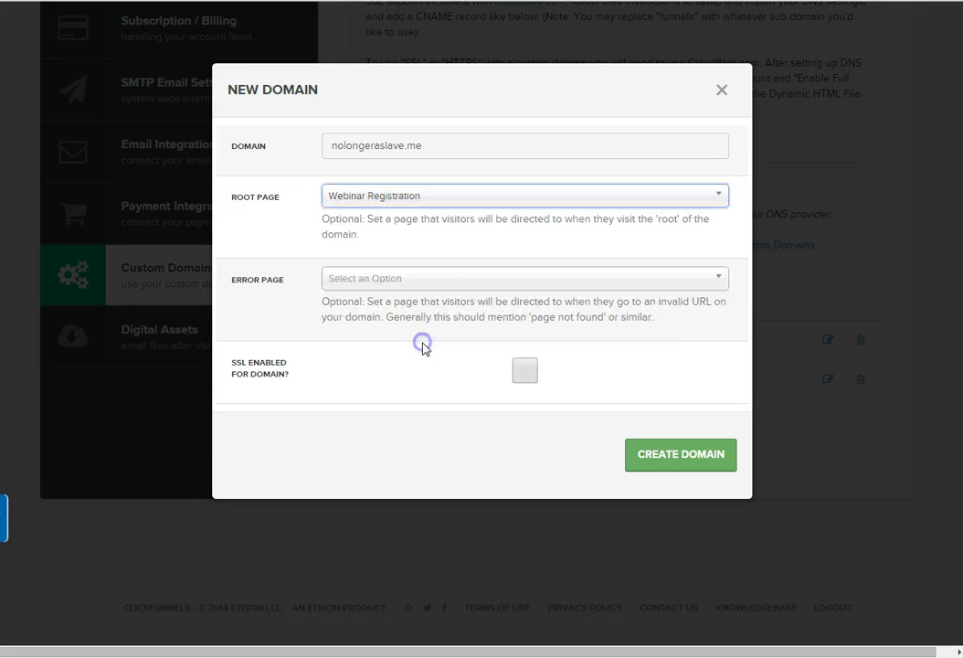
click(477, 280)
click(477, 288)
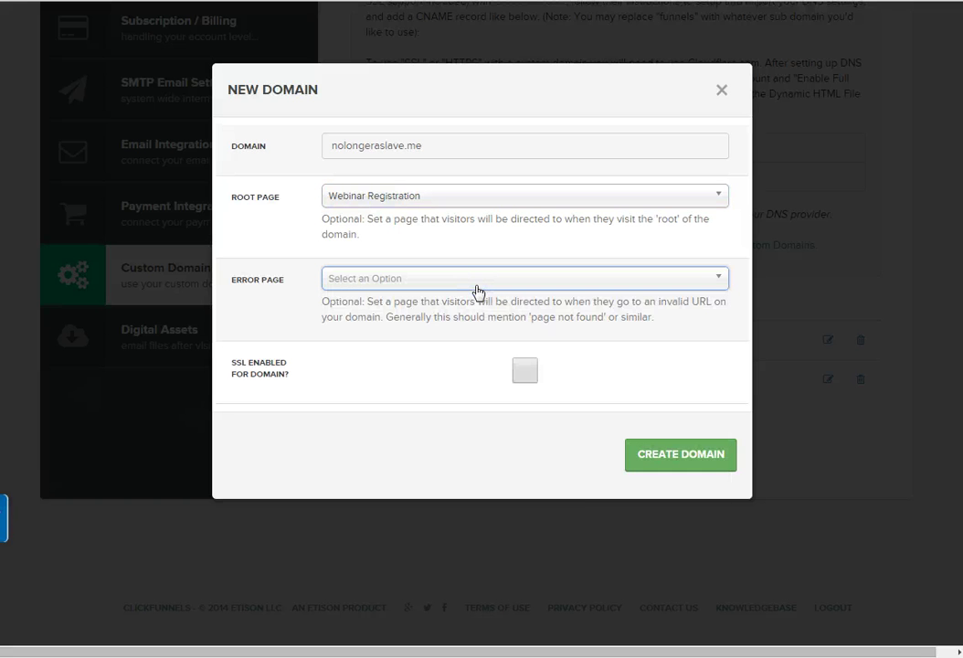
click(477, 289)
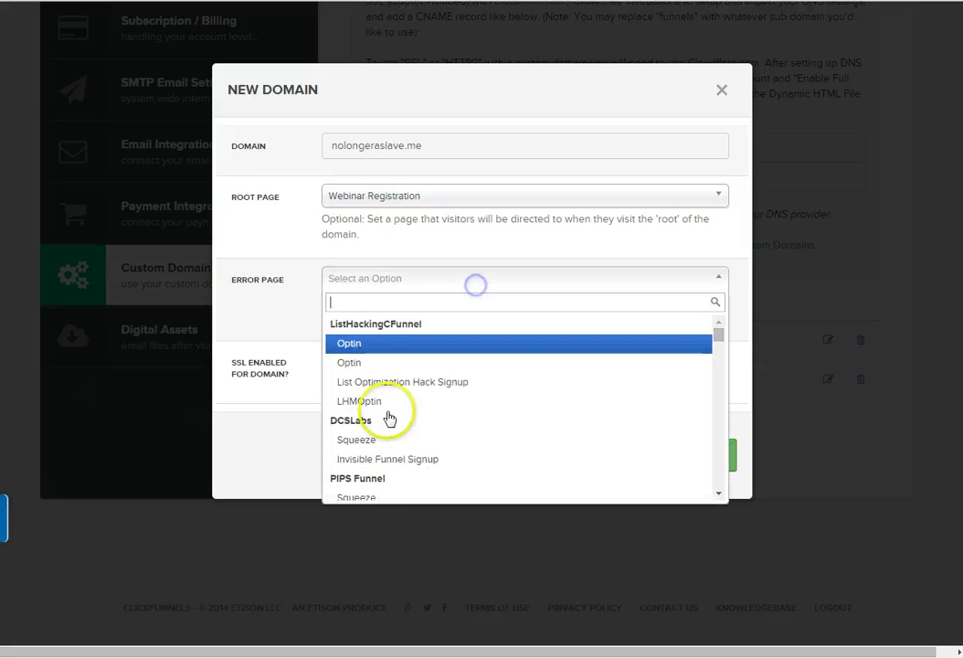
click(423, 288)
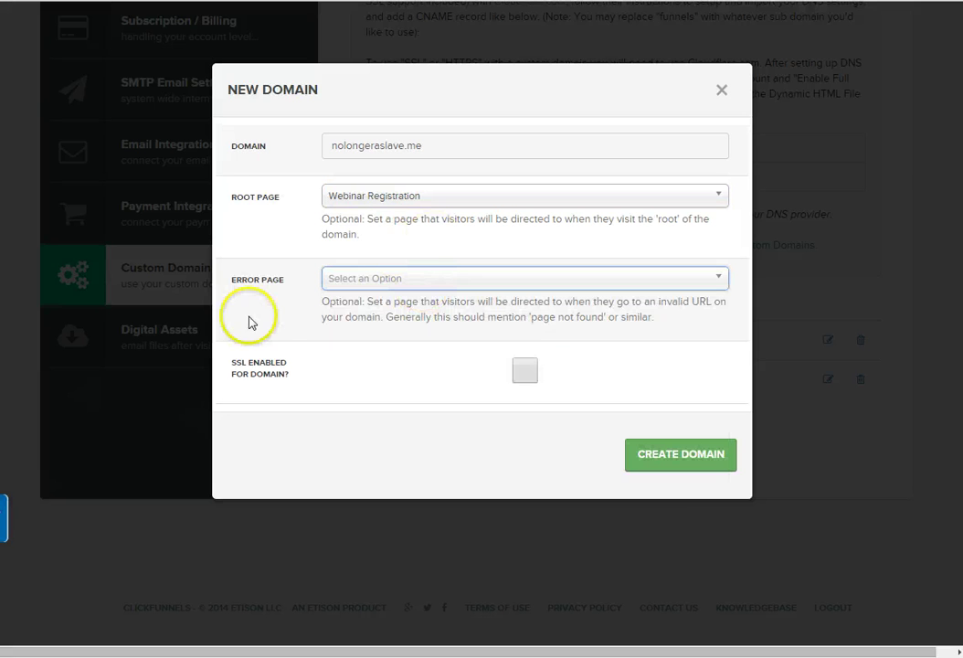
- Enable SSL for nolongeraslave.me and create the custom domain
click(525, 370)
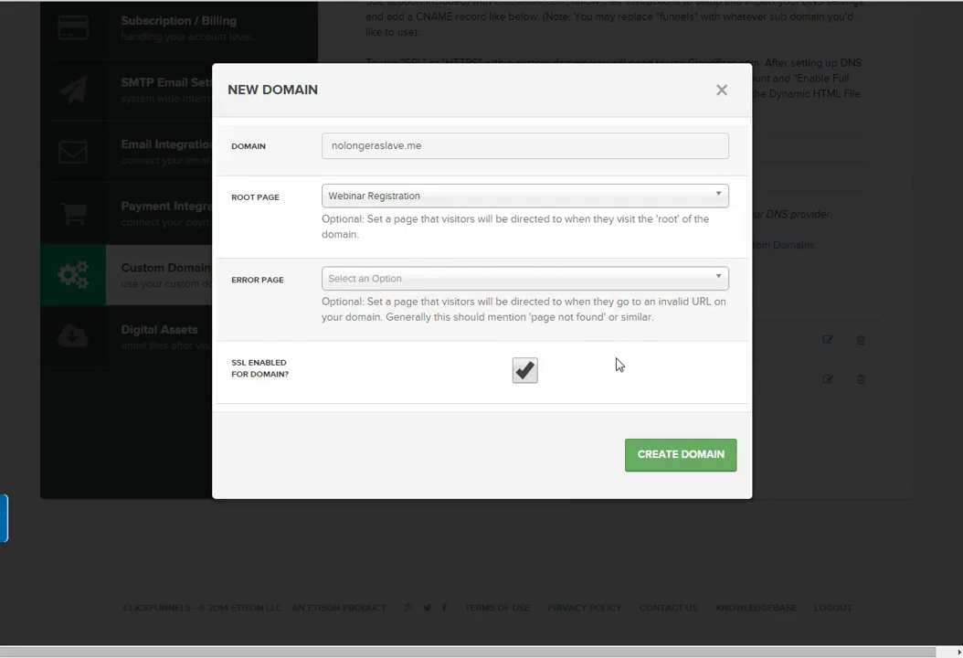
click(656, 464)
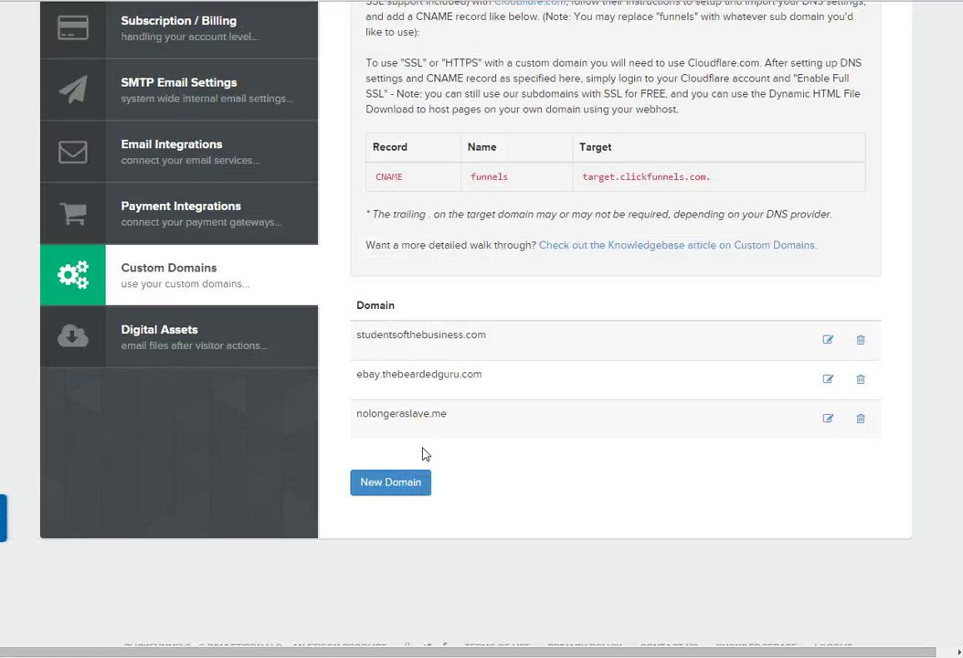
- Switch back to CloudFlare, open the refreshed website list and check the status of nolongeraslave.me
click(458, 415)
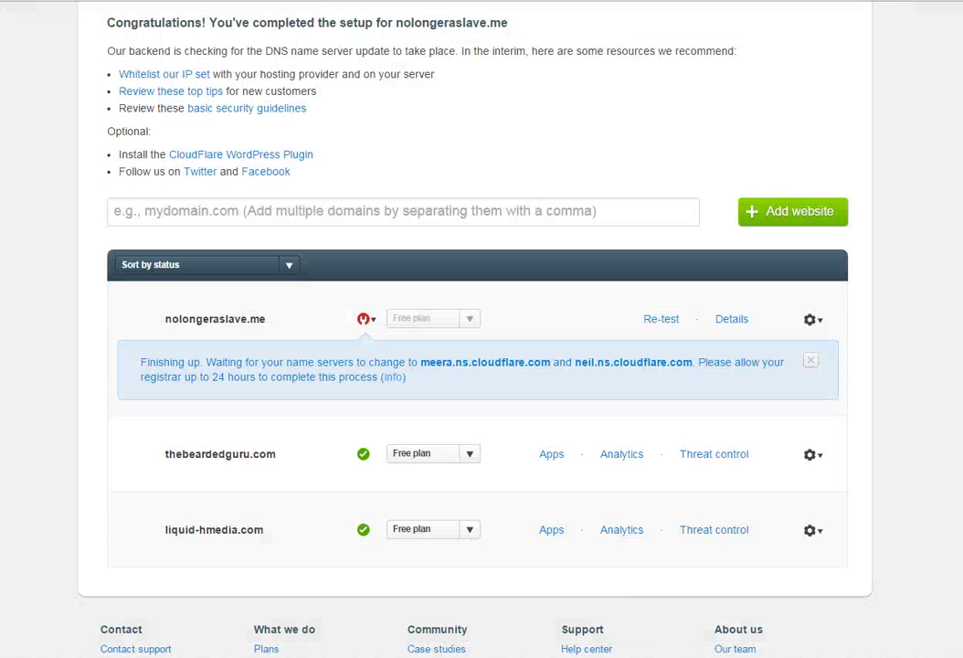
click(99, 85)
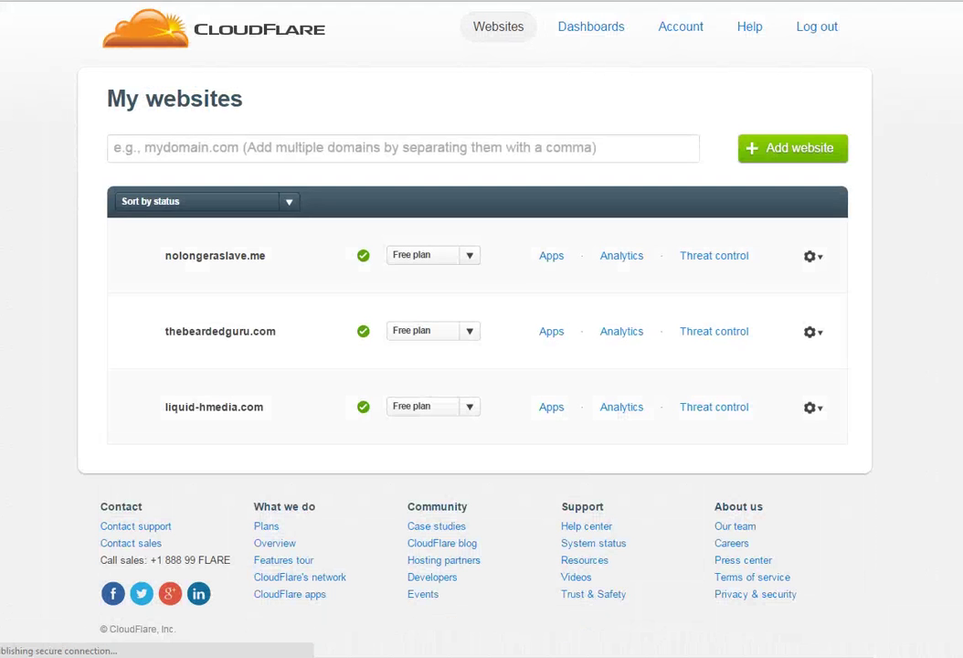
click(334, 242)
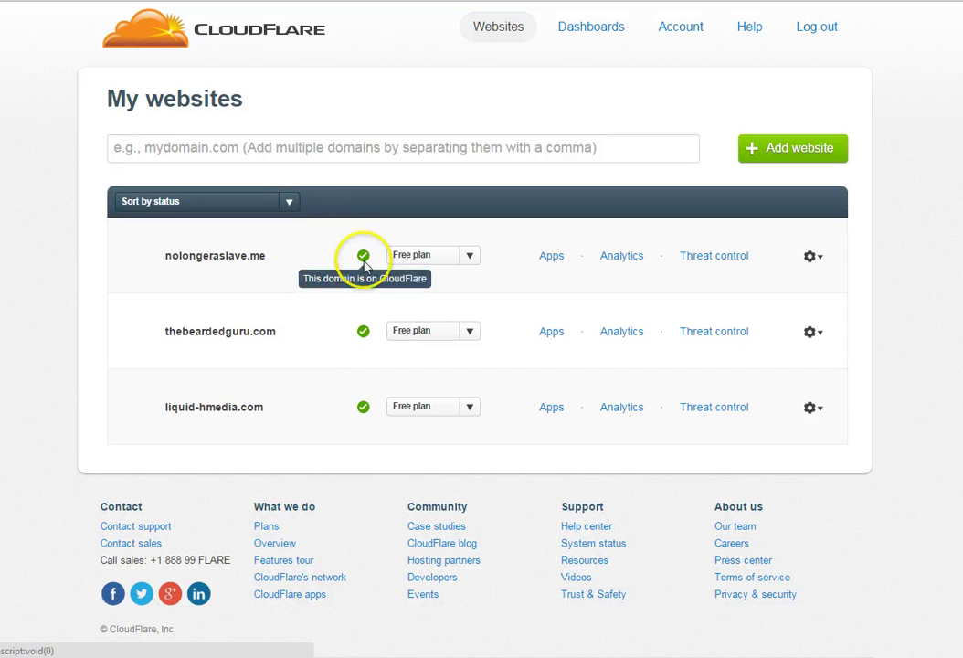
- Open the CloudFlare settings for nolongeraslave.me and set SSL to Full SSL
click(813, 259)
click(819, 326)
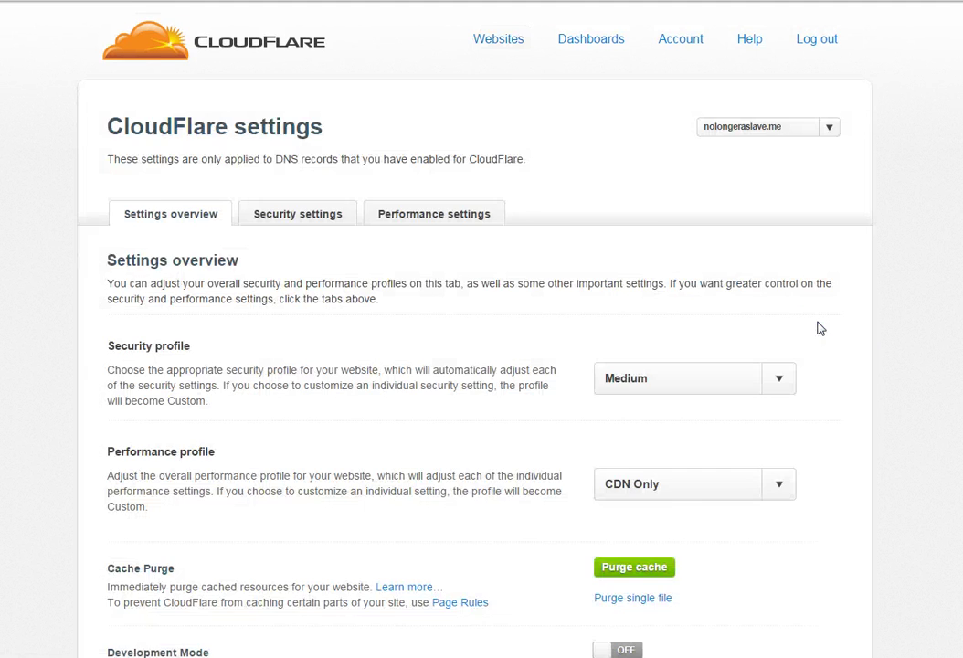
scroll(819, 328, down, 1)
scroll(834, 316, down, 2)
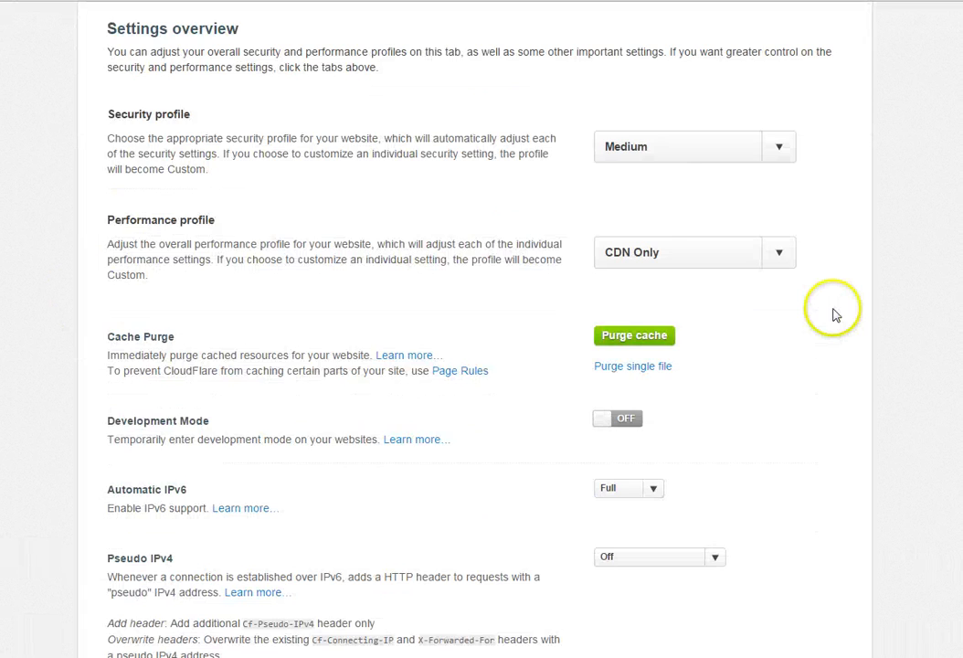
scroll(834, 318, down, 7)
scroll(833, 319, down, 2)
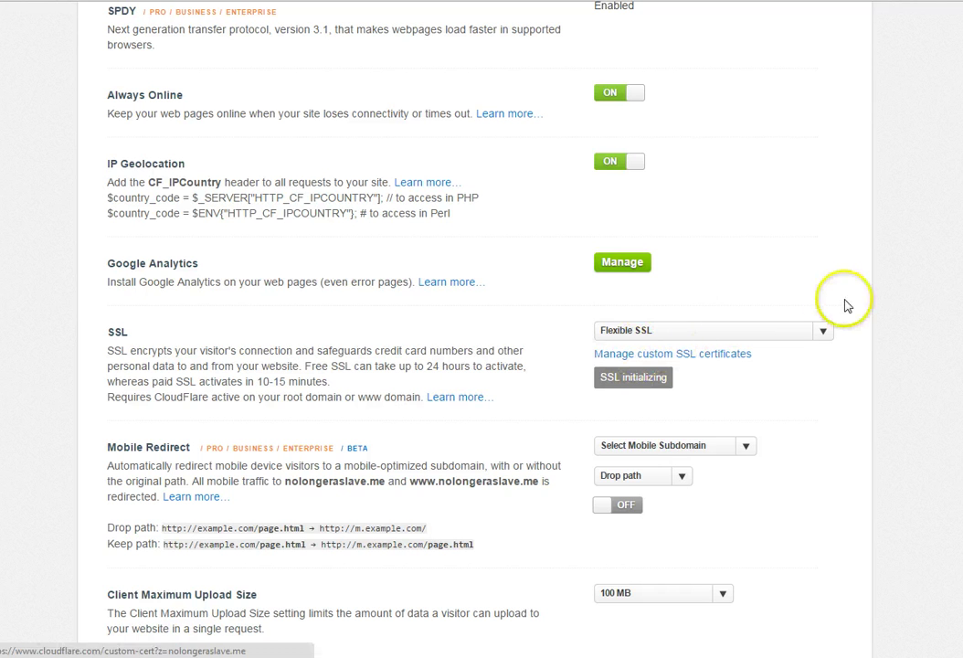
click(825, 333)
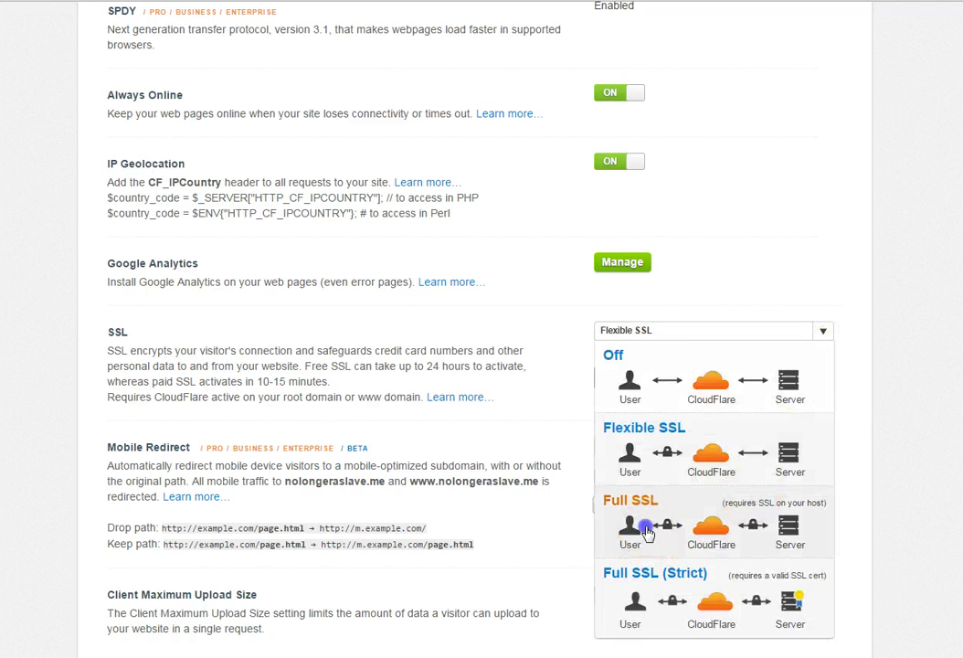
click(645, 522)
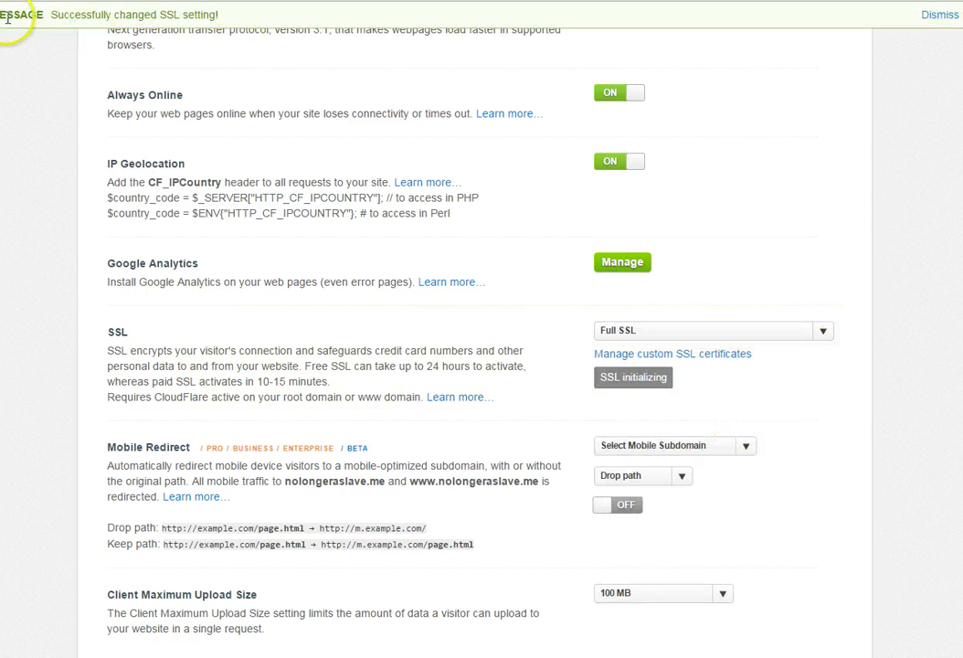
- Check the SSL activation status in the CloudFlare settings for nolongeraslave.me
scroll(575, 303, down, 1)
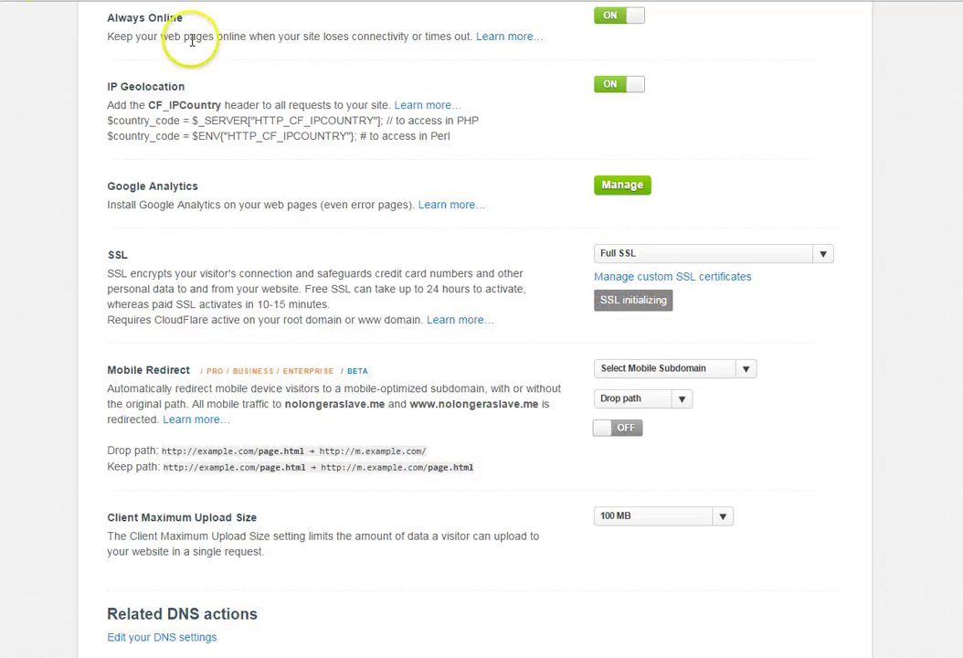
drag(599, 301, 702, 314)
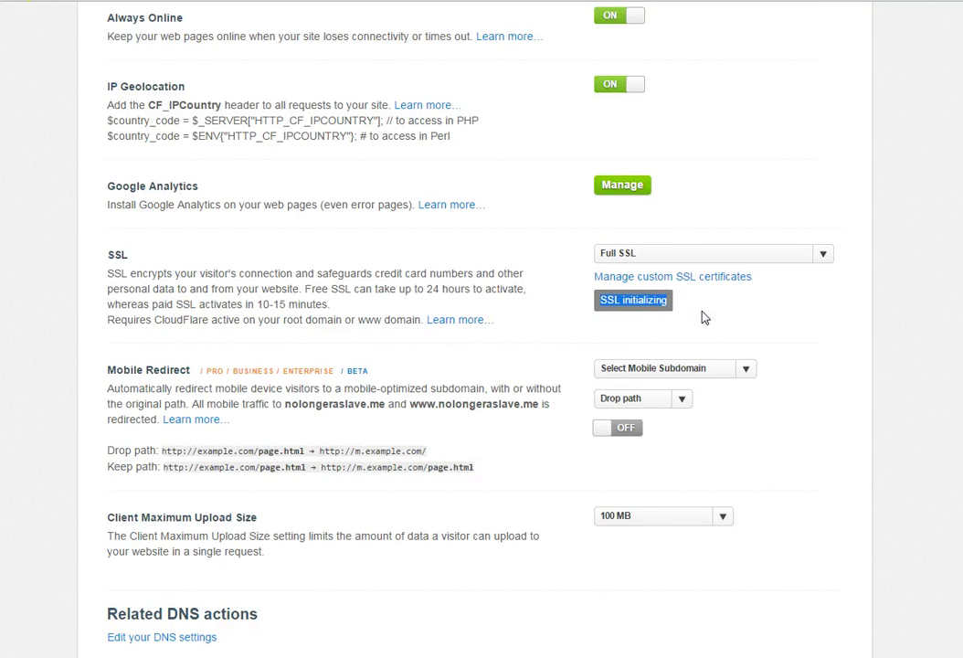
scroll(384, 552, down, 2)
scroll(426, 465, up, 20)
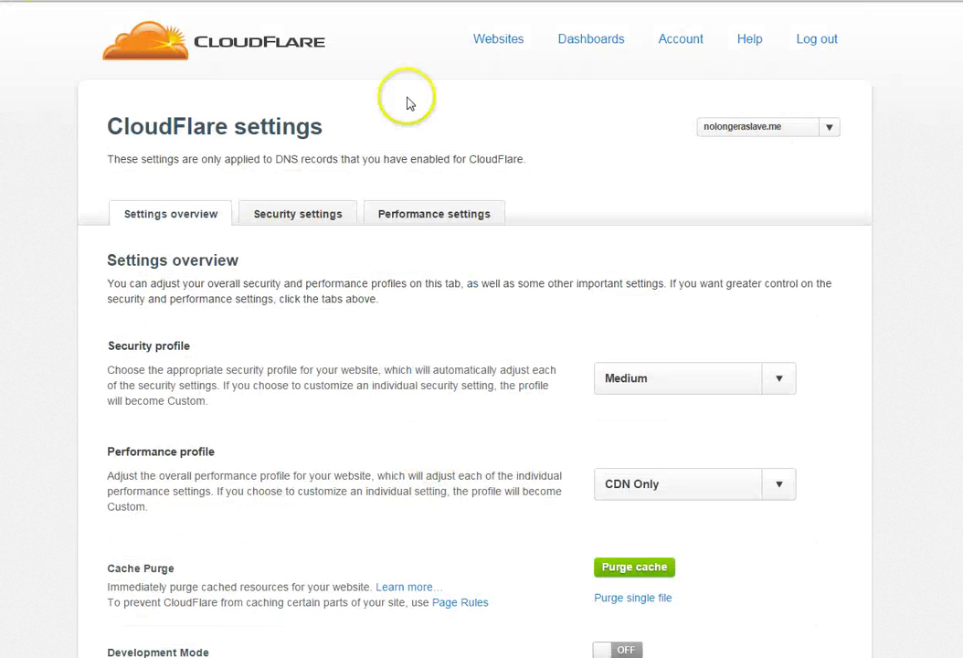
click(132, 33)
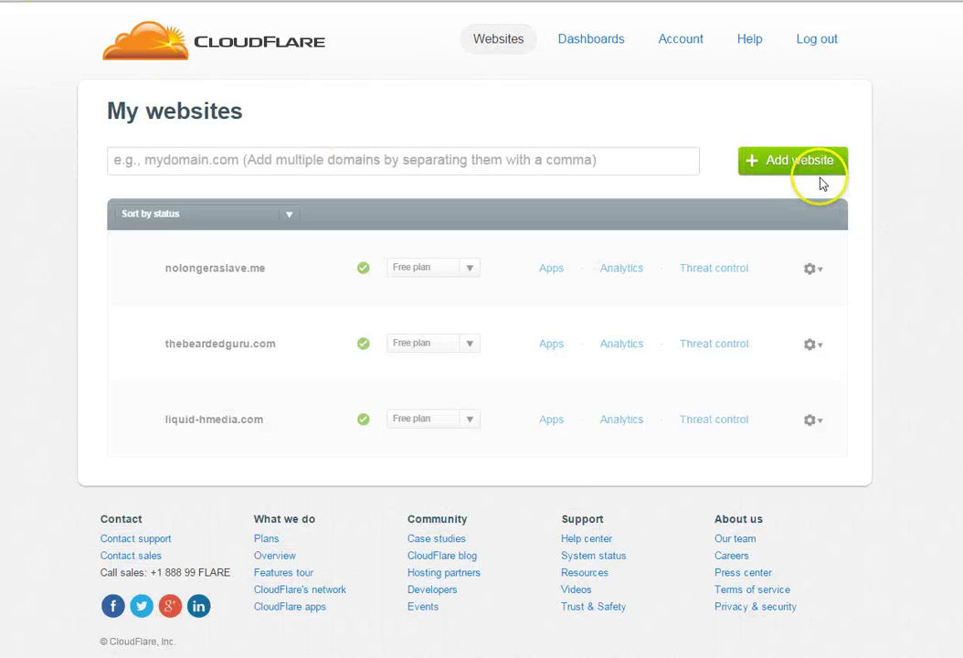
right_click(807, 277)
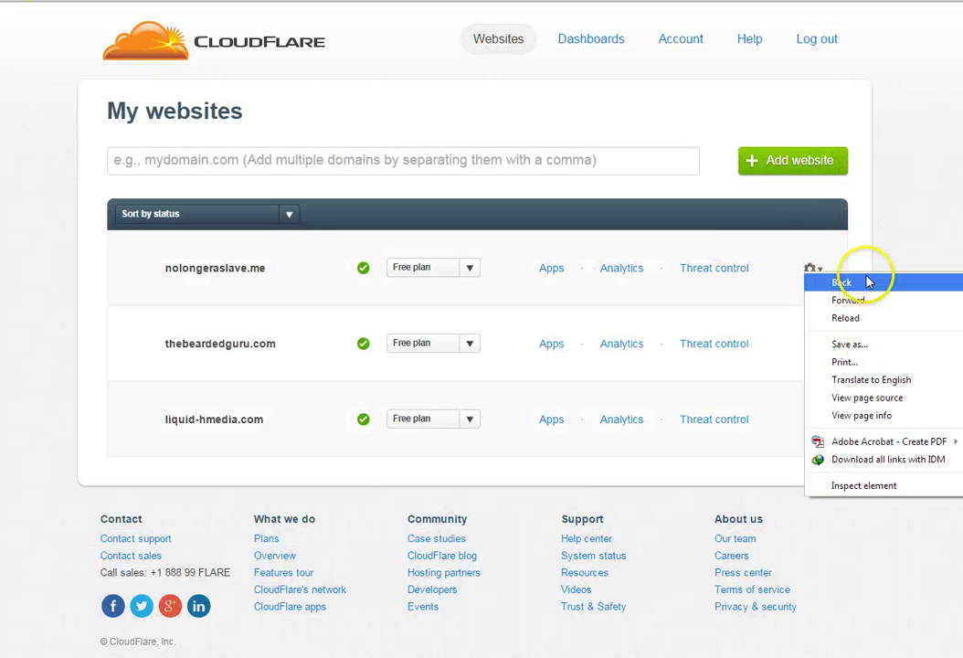
click(887, 233)
click(811, 268)
click(791, 363)
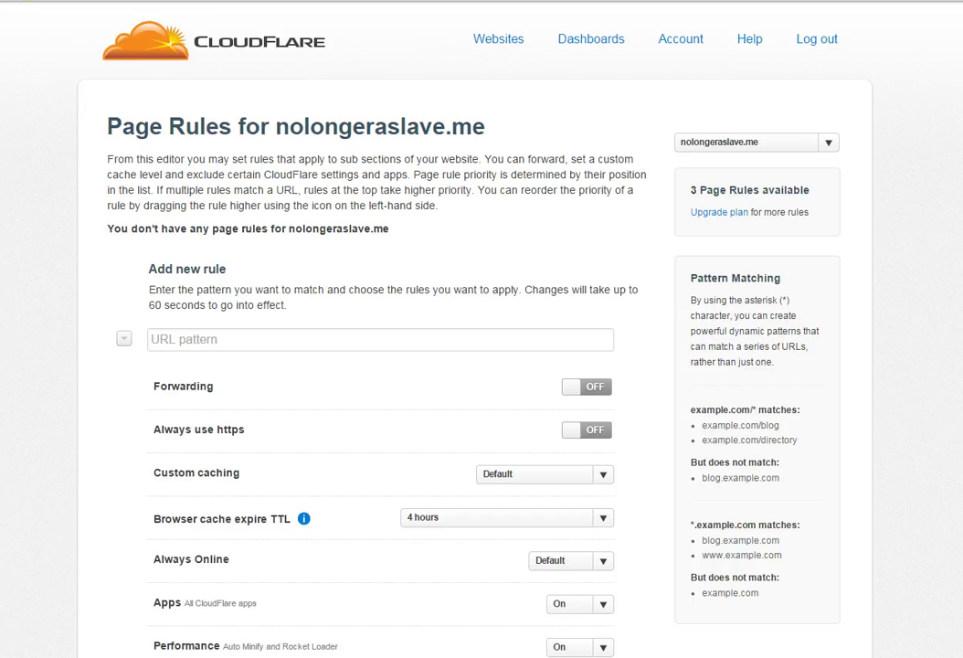
click(149, 339)
text(www)
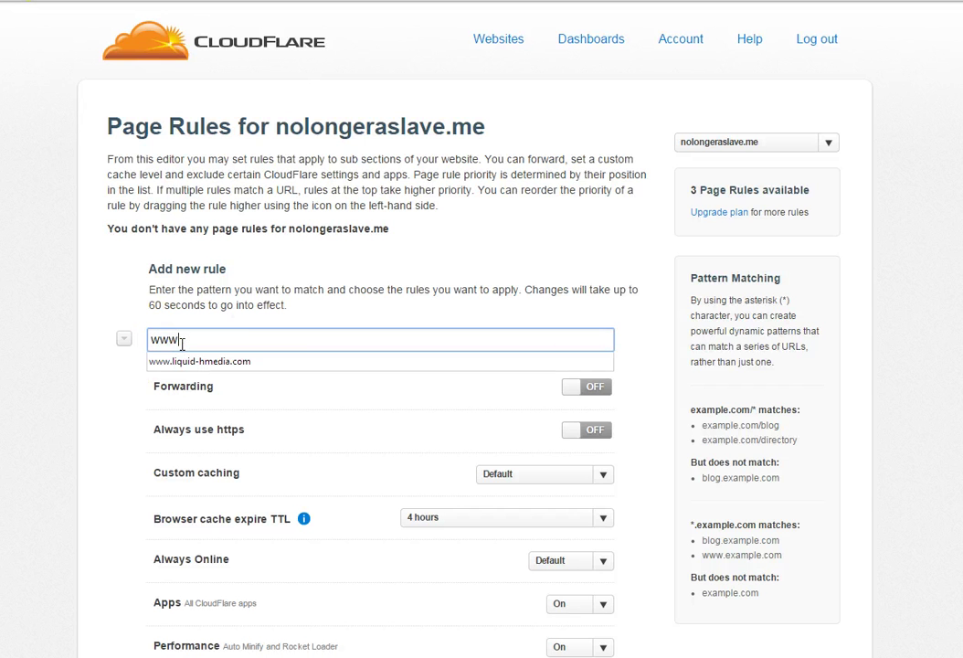
text(.nonl)
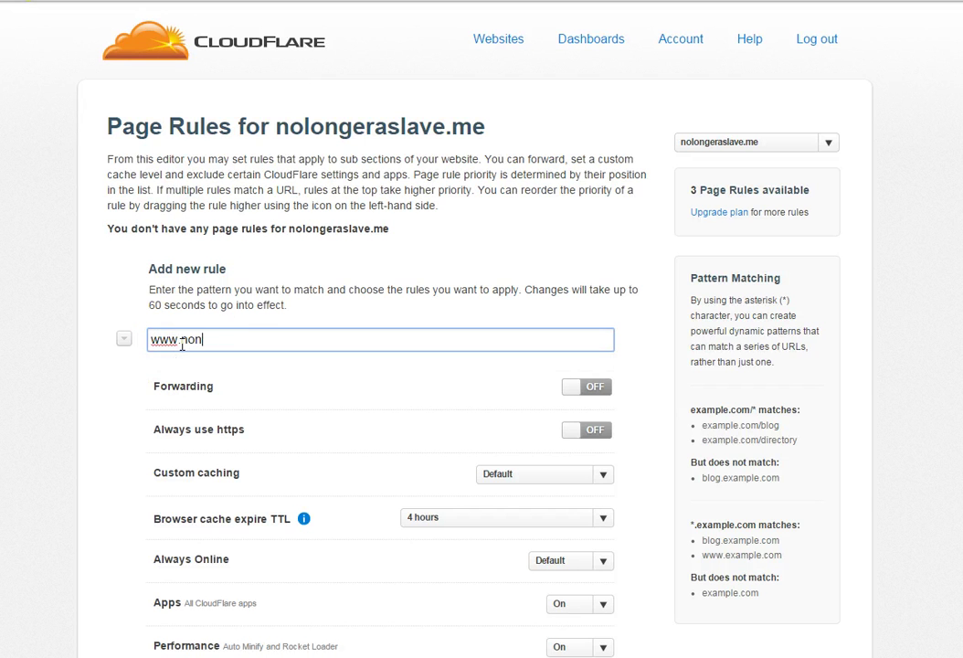
text(longeraslave.me/*)
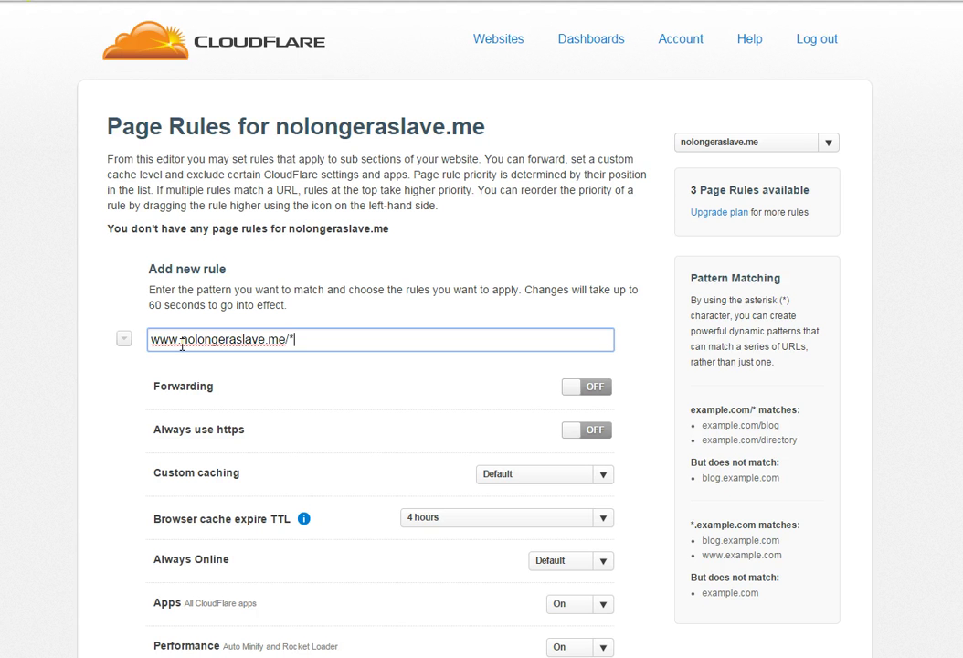
click(586, 387)
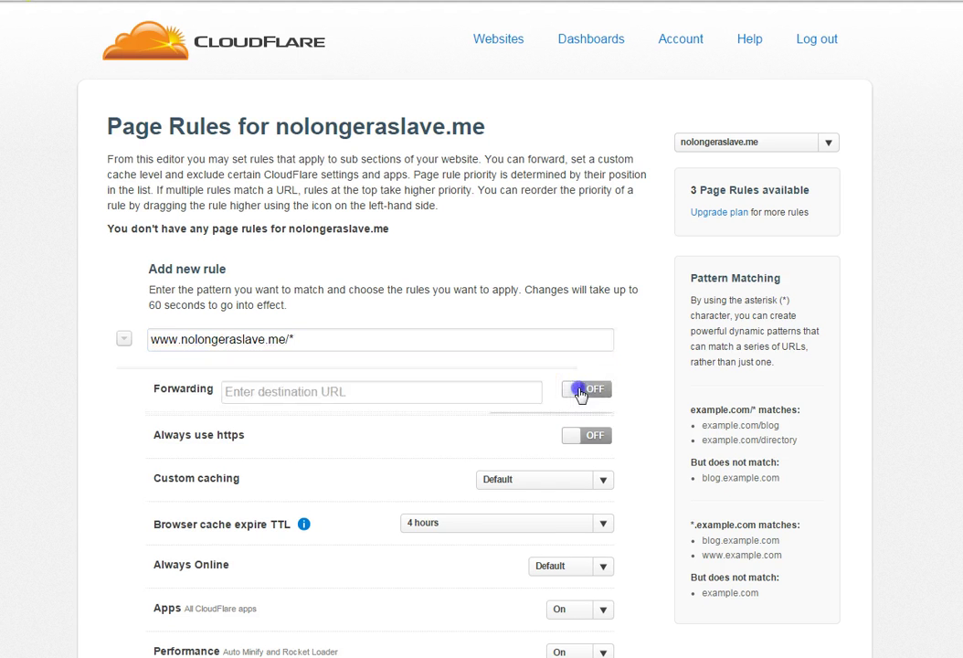
click(313, 522)
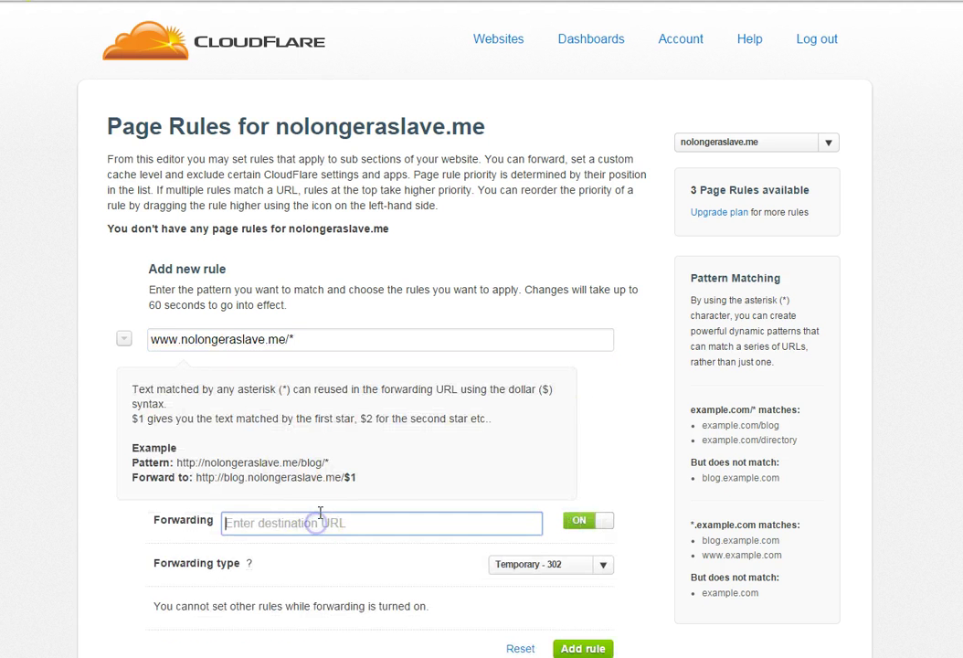
text(https://nolongeras)
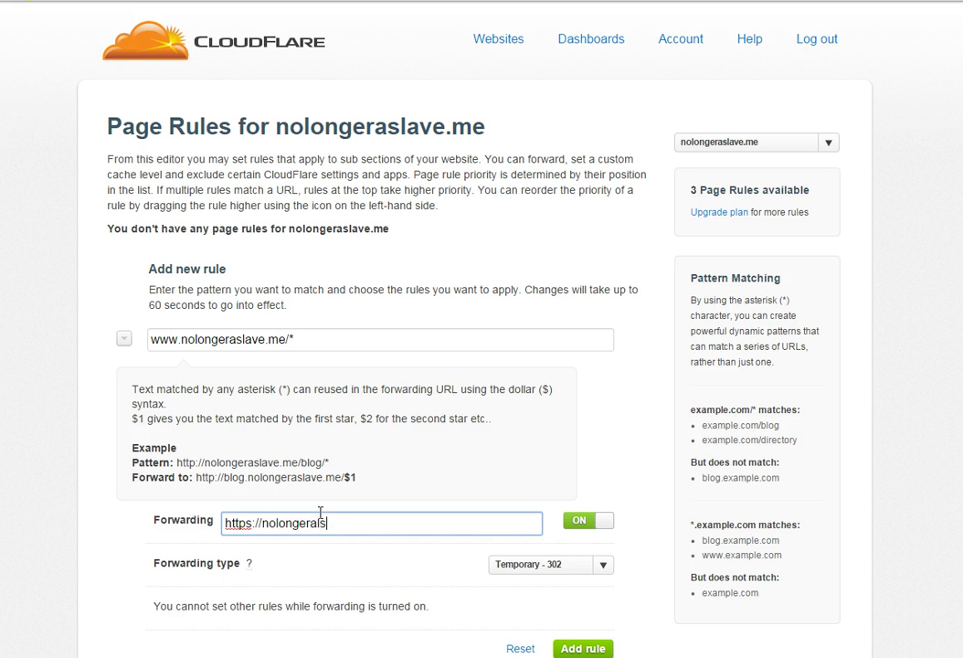
text(.m)
- Set the forwarding type to Permanent - 301 and add the page rule
scroll(320, 514, down, 1)
click(537, 483)
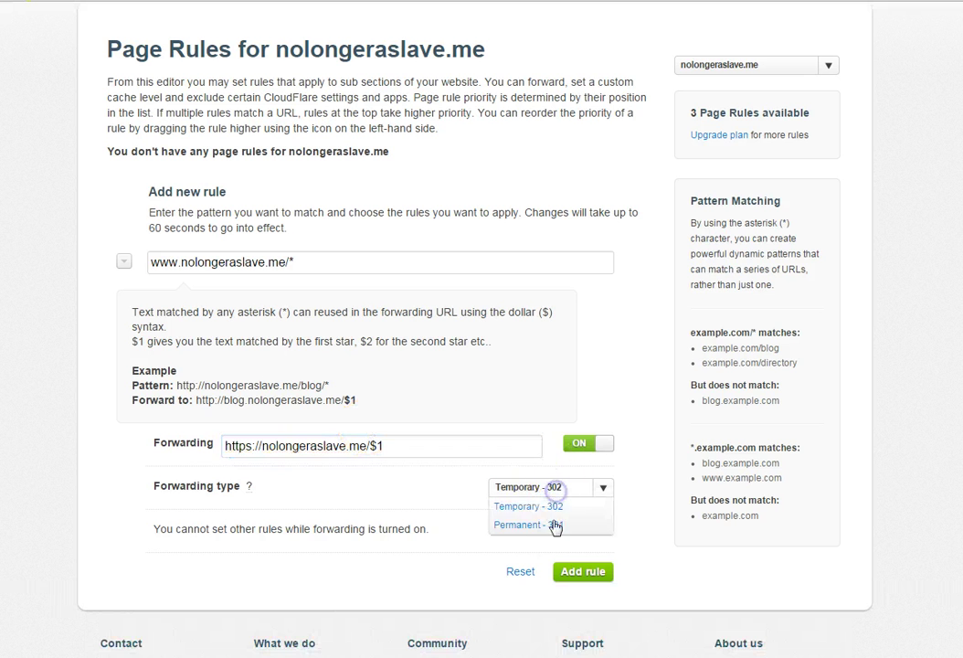
click(552, 527)
click(593, 574)
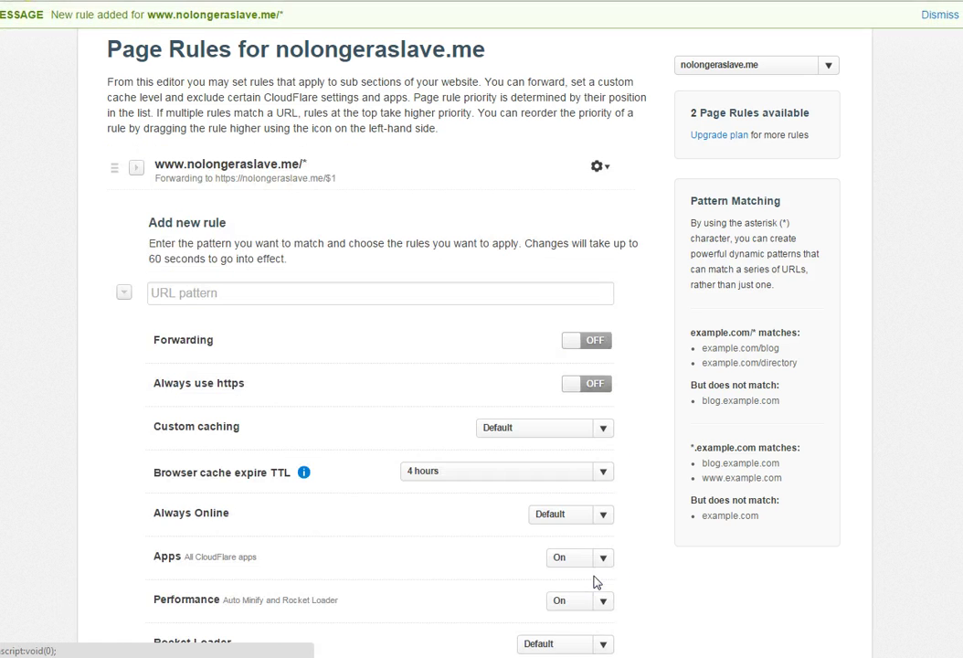
- Return to the website list, reopen the CloudFlare settings for nolongeraslave.me and recheck the SSL activation status
scroll(594, 582, up, 1)
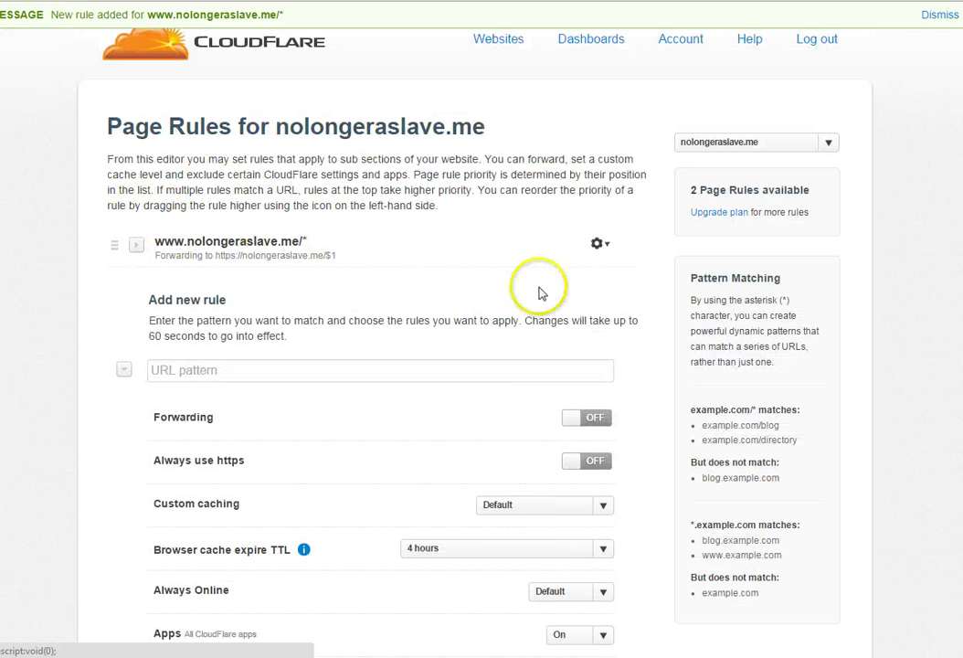
click(821, 148)
click(824, 145)
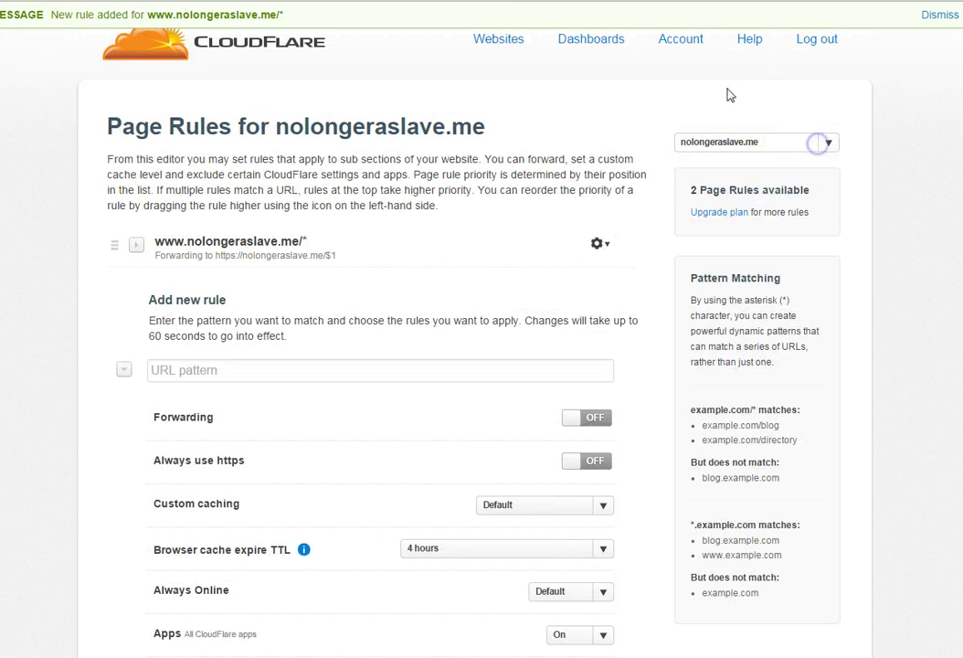
click(501, 42)
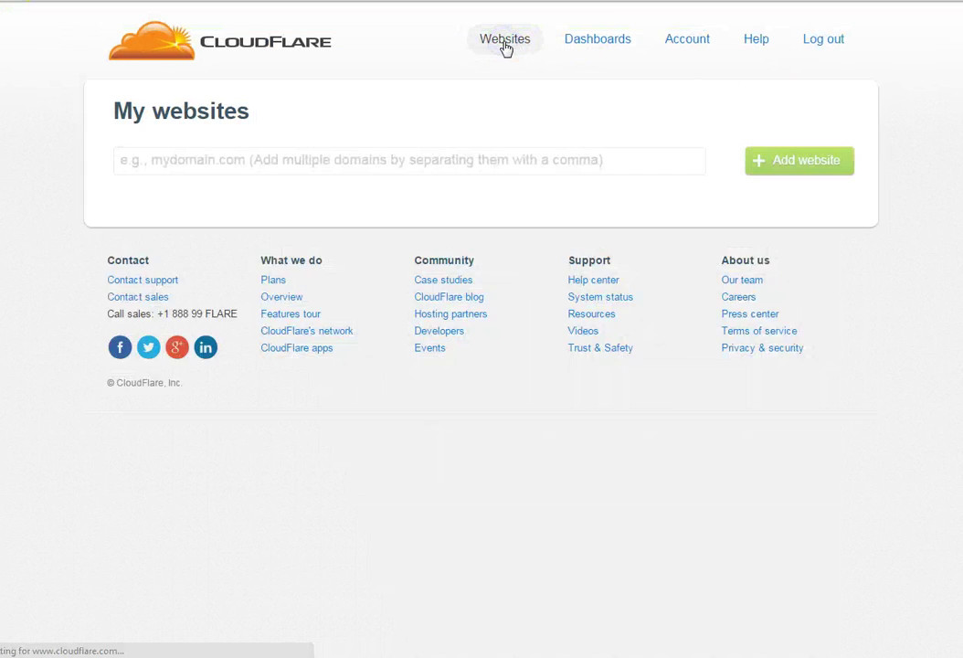
click(813, 270)
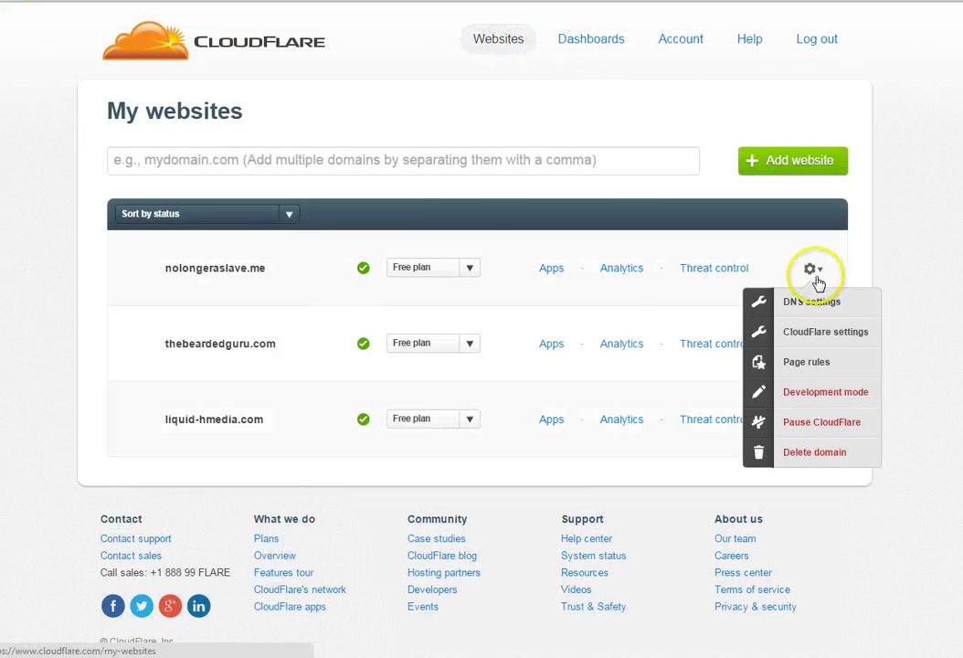
click(818, 335)
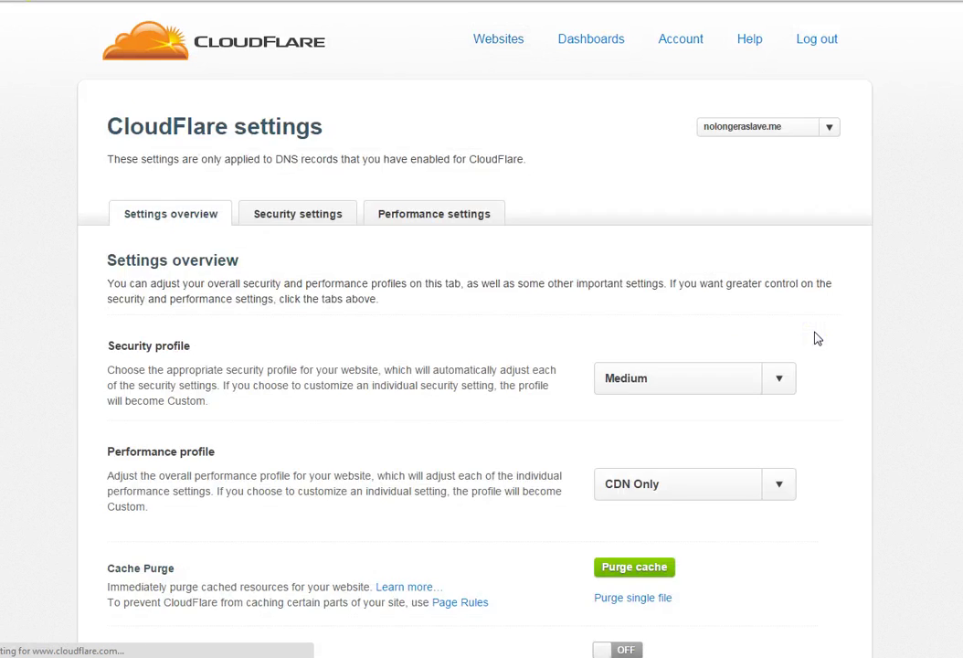
scroll(818, 338, down, 3)
scroll(818, 339, down, 6)
click(626, 465)
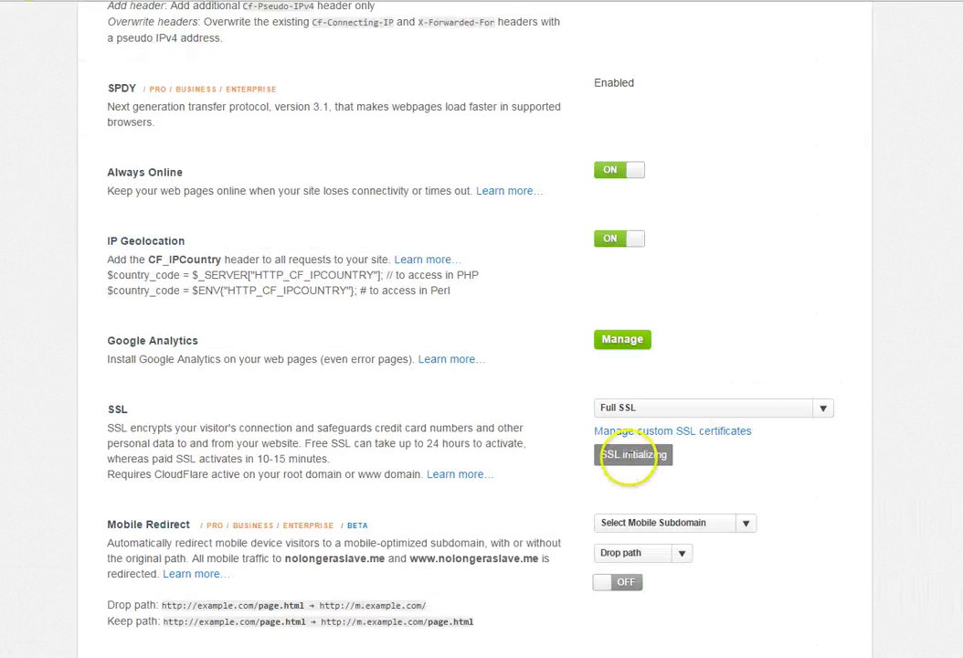
click(677, 459)
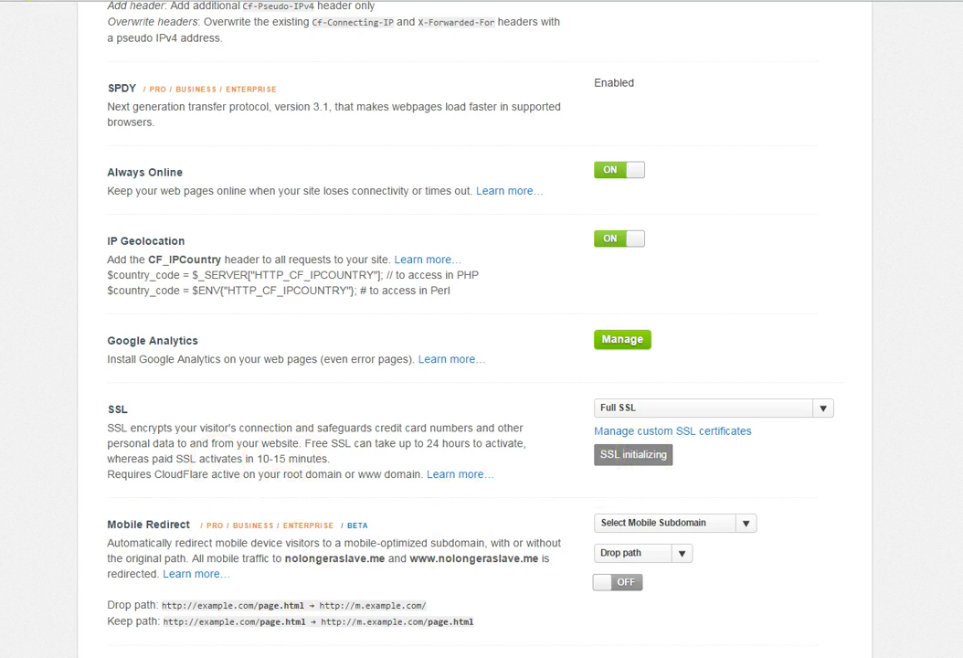
scroll(481, 329, down, 3)
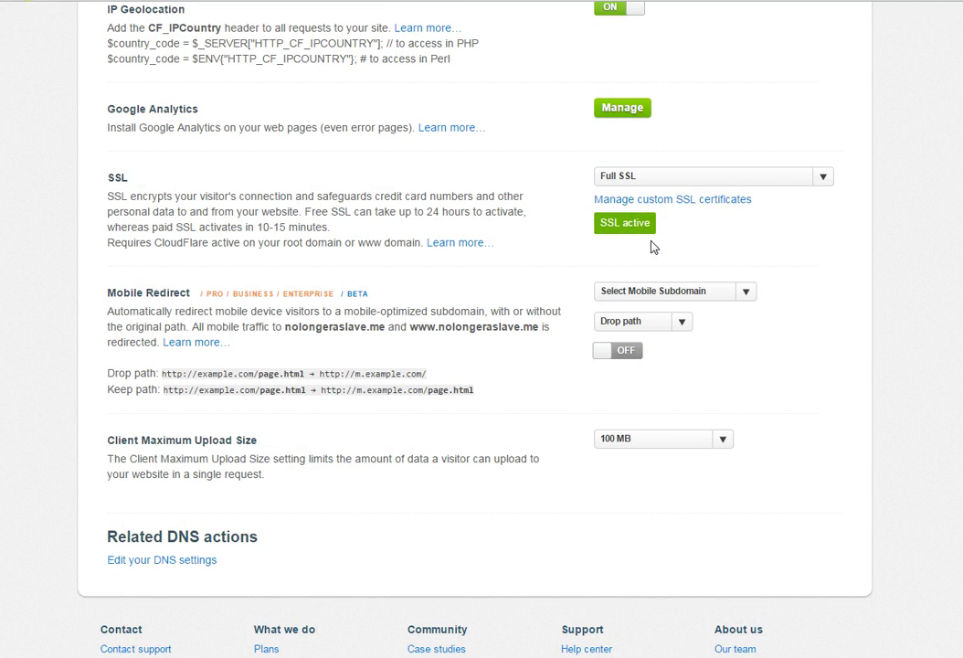
scroll(636, 262, up, 14)
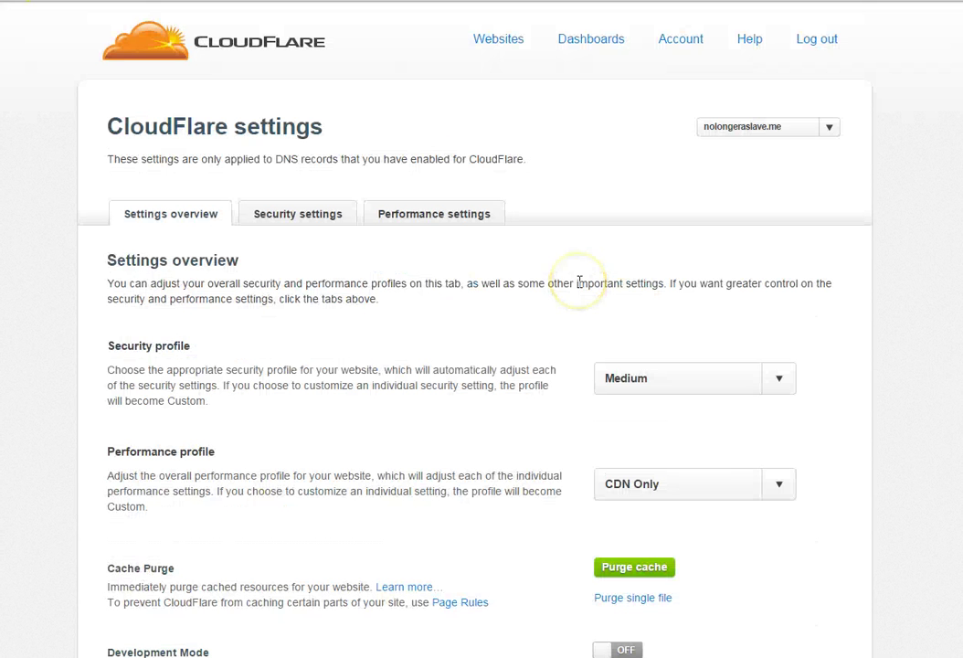
scroll(619, 286, down, 9)
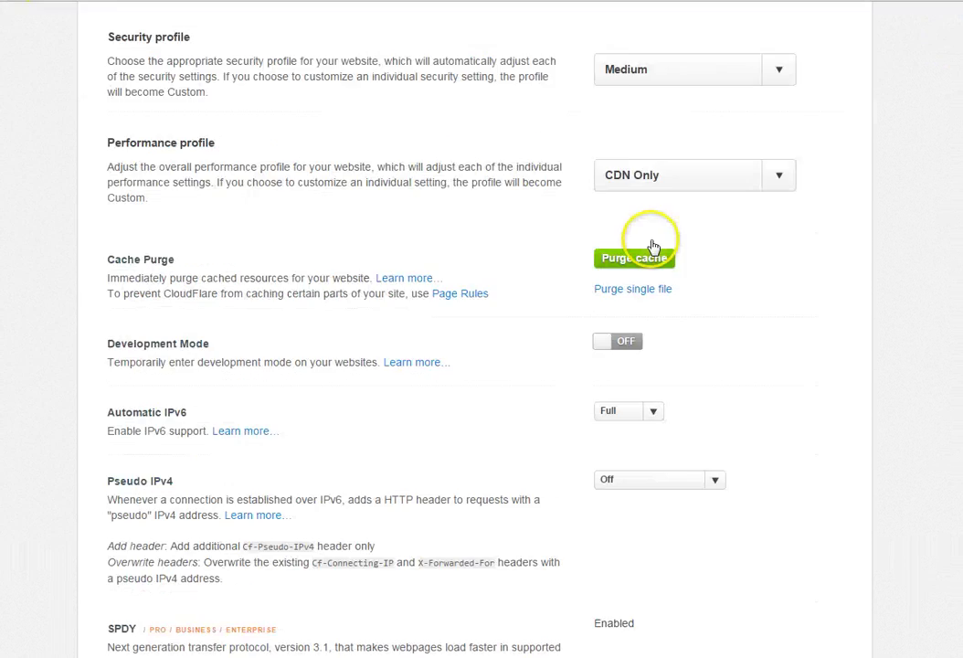
scroll(574, 325, down, 5)
scroll(549, 359, up, 14)
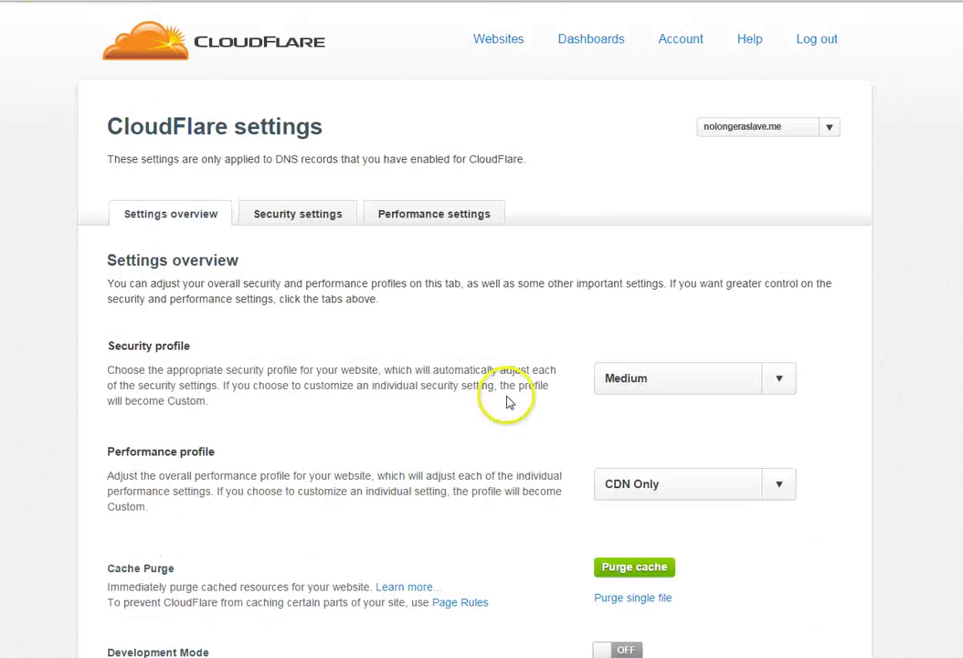
- Switch to the CustomDomainTestFunnel in ClickFunnels and open its Optin page at the nolongeraslave.me address to check it
click(485, 43)
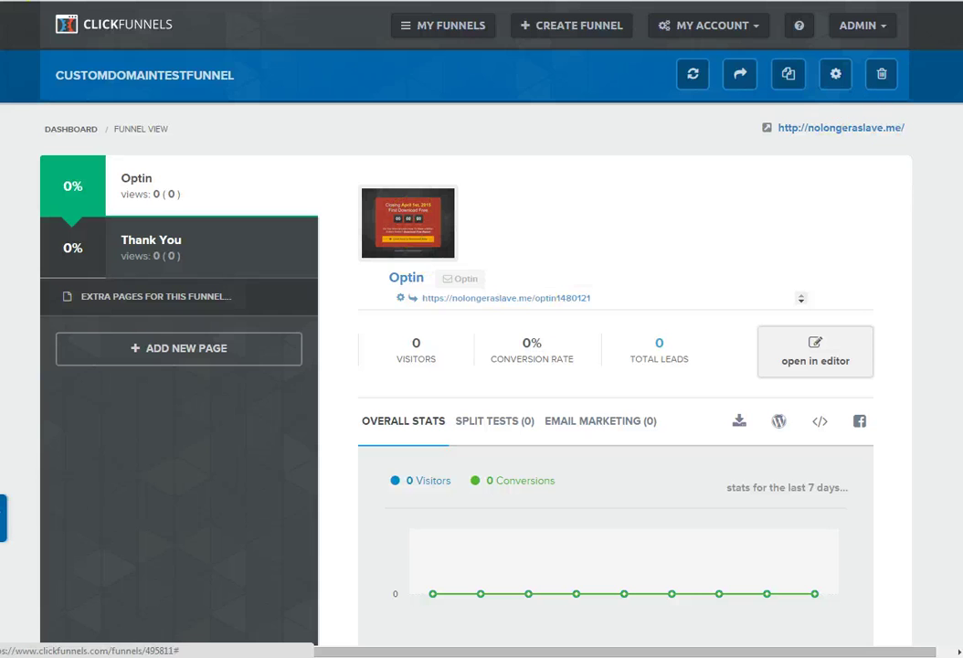
right_click(414, 300)
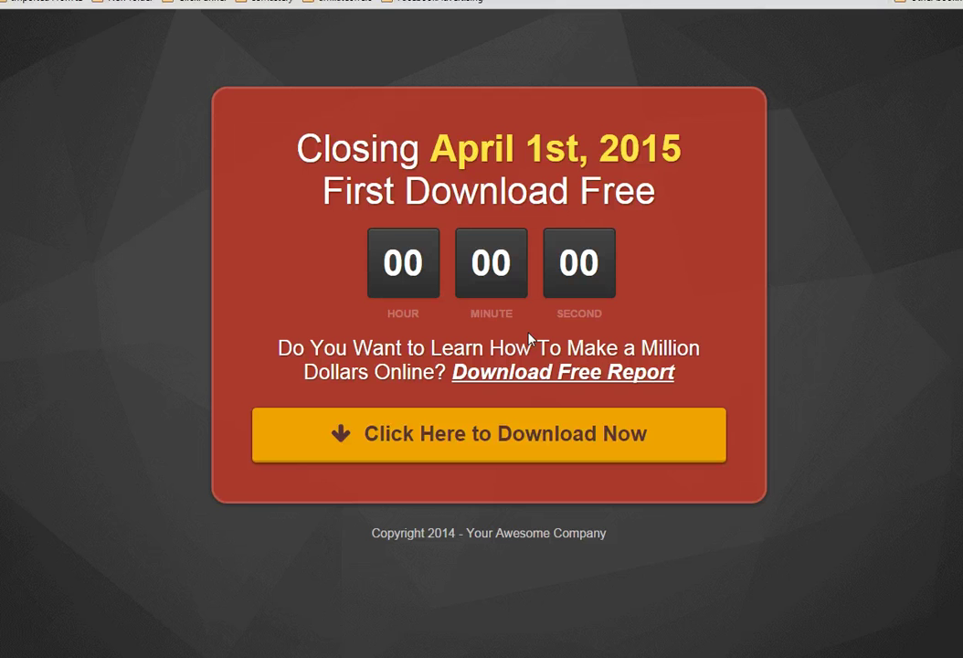
click(528, 338)
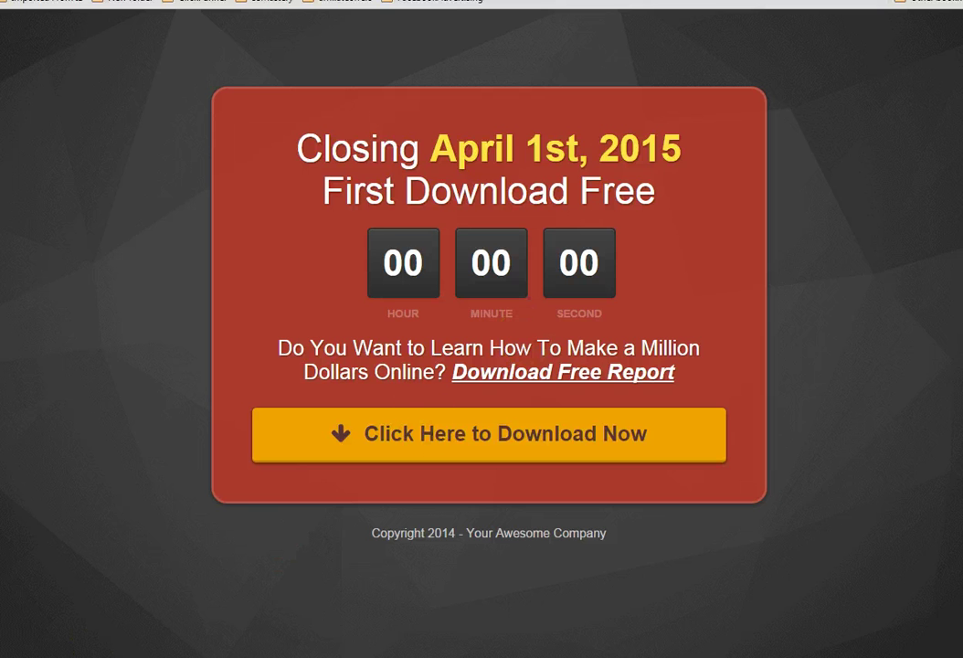